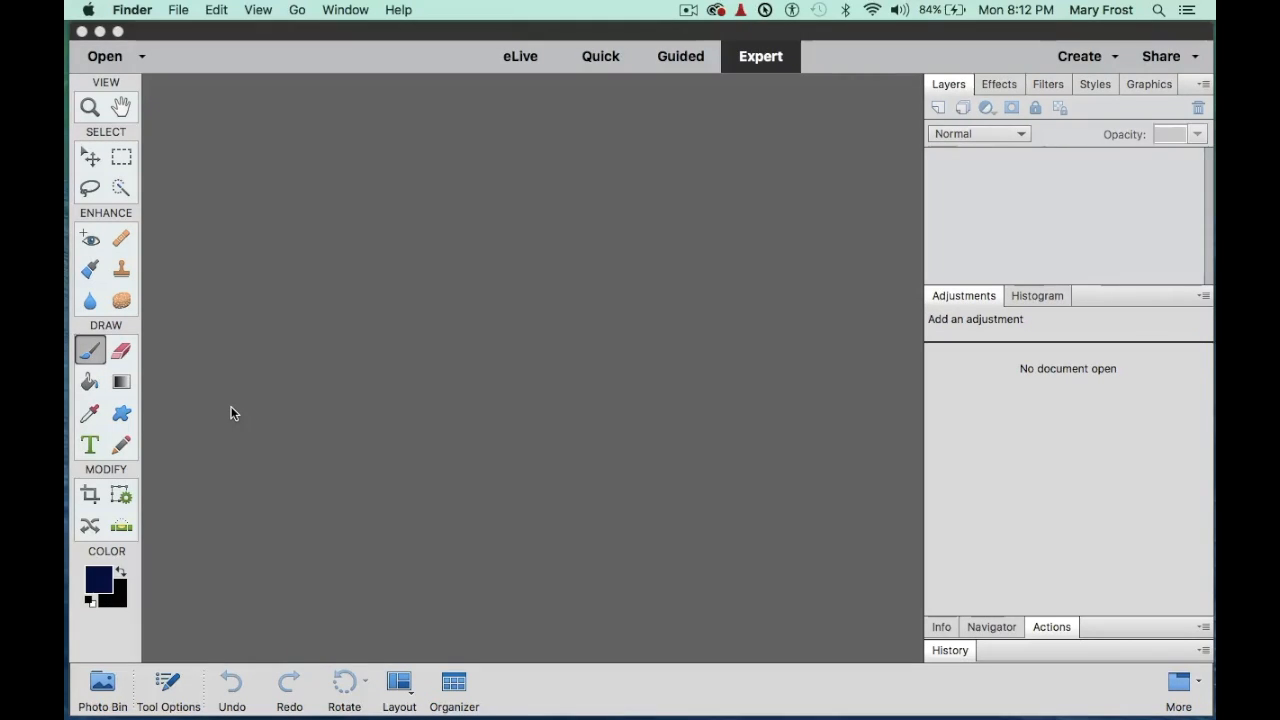
Open Transform Arch_tutorial image.jpg and angel_statue tutorial image.jpg from the transform tool folder inside Saturday, February 24, 2018 on the Desktop
click(218, 179)
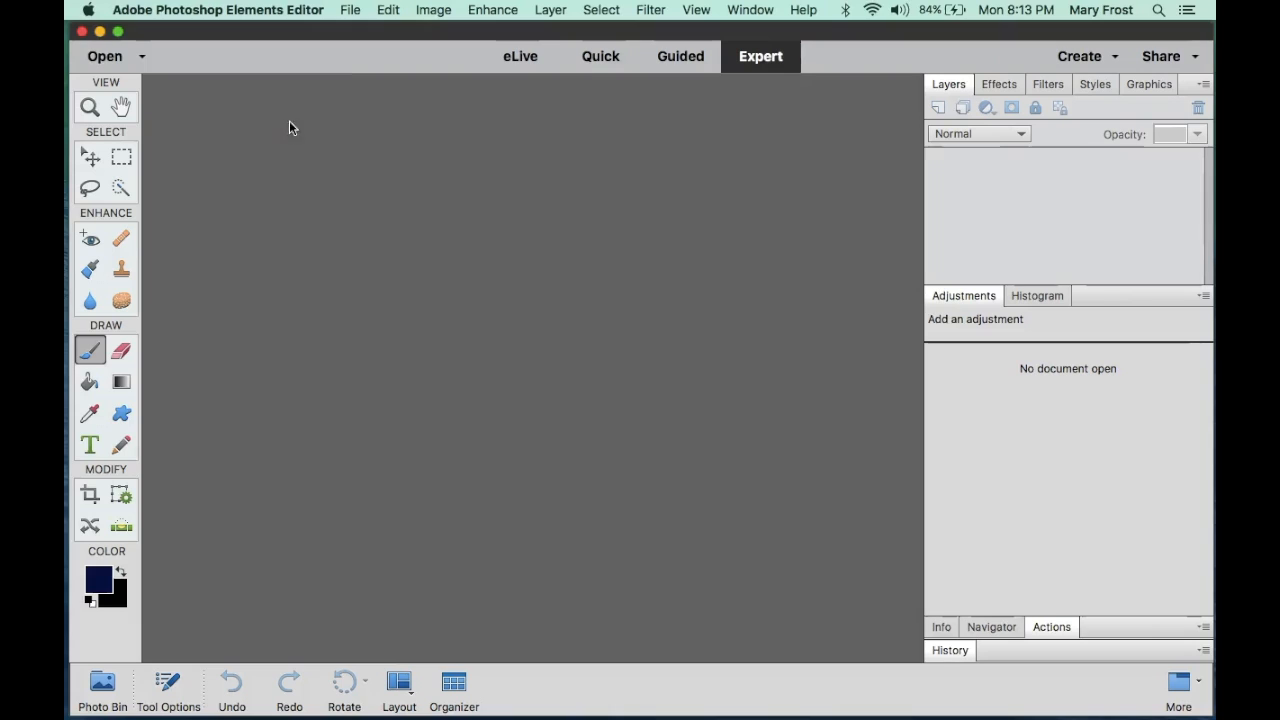
click(352, 10)
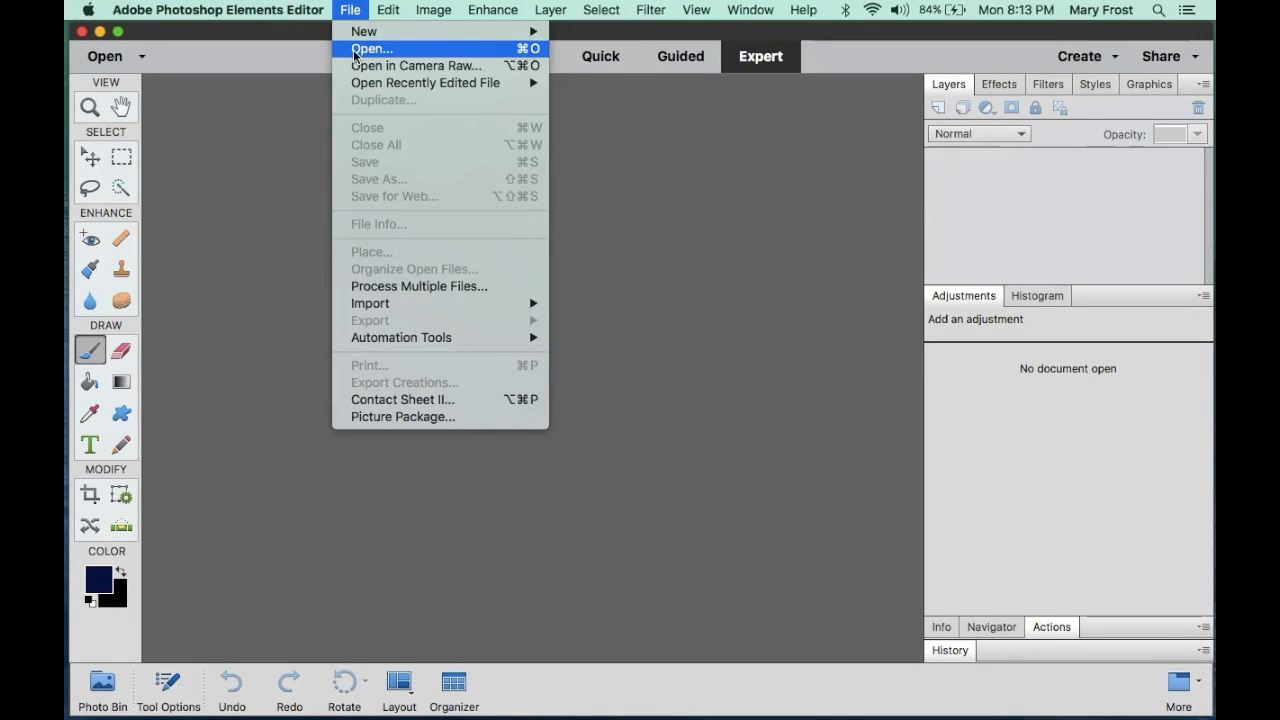
click(357, 48)
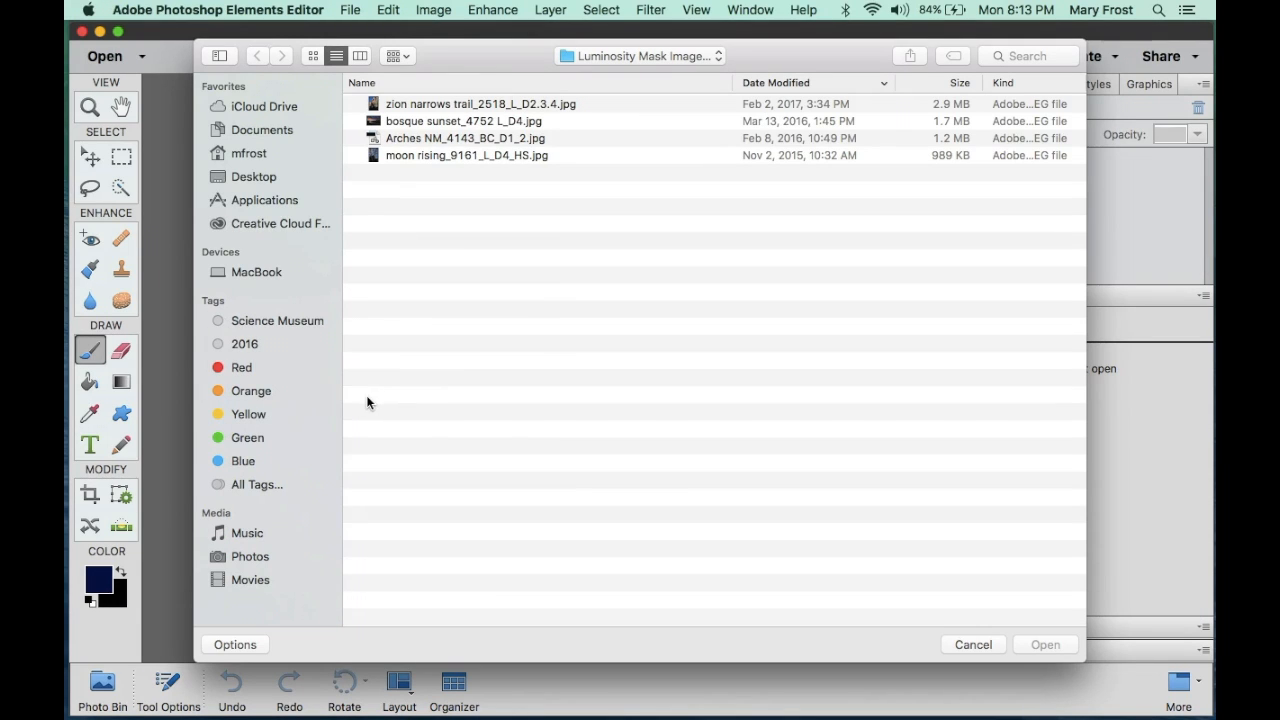
click(262, 180)
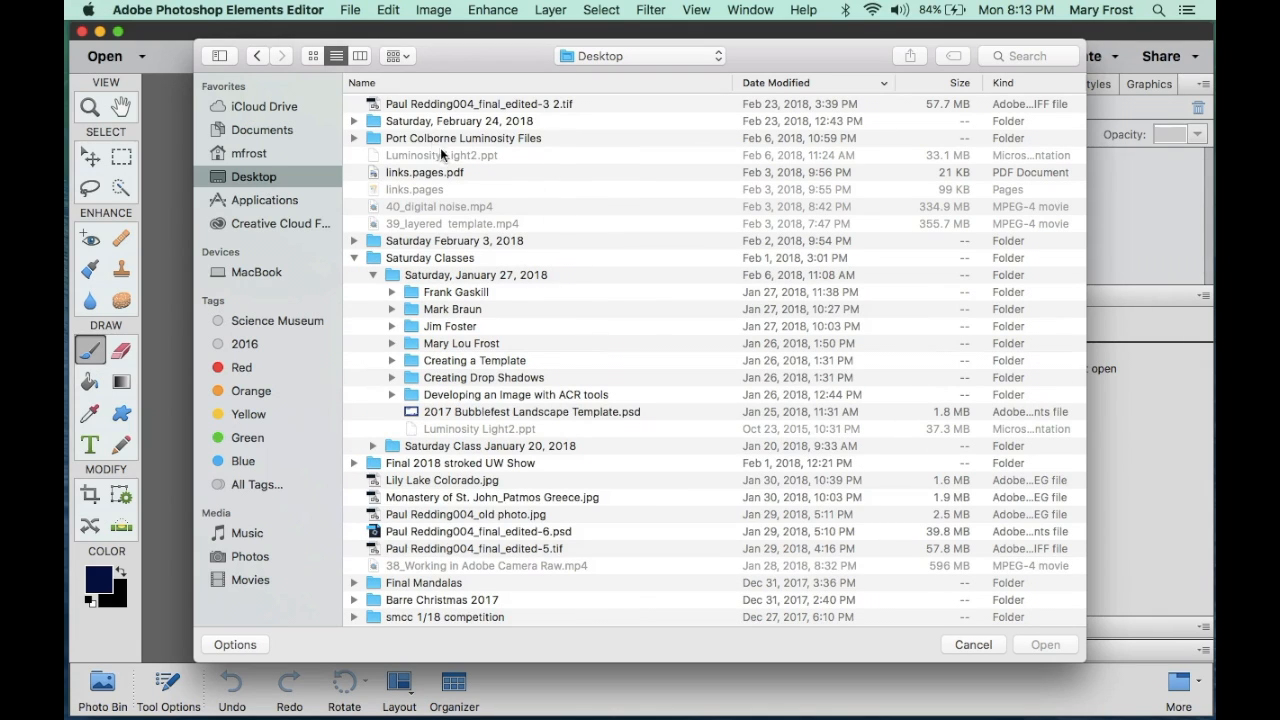
click(375, 127)
double_click(375, 122)
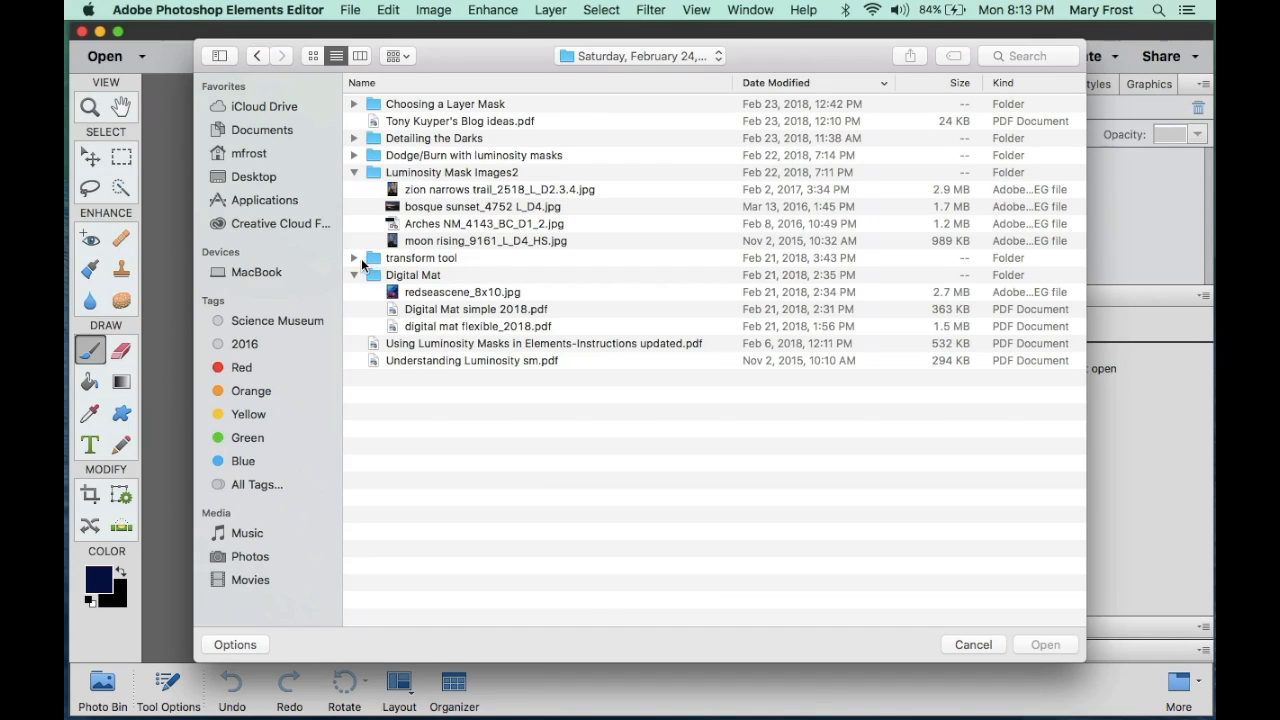
click(353, 259)
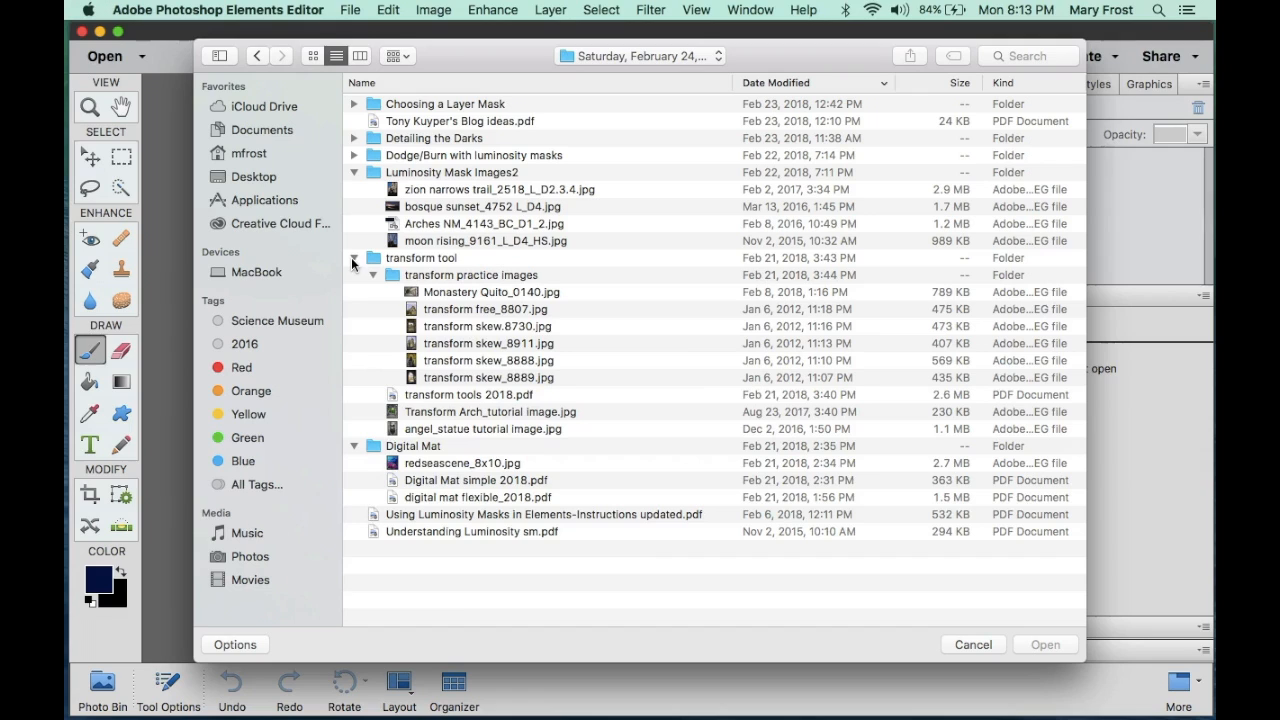
click(371, 275)
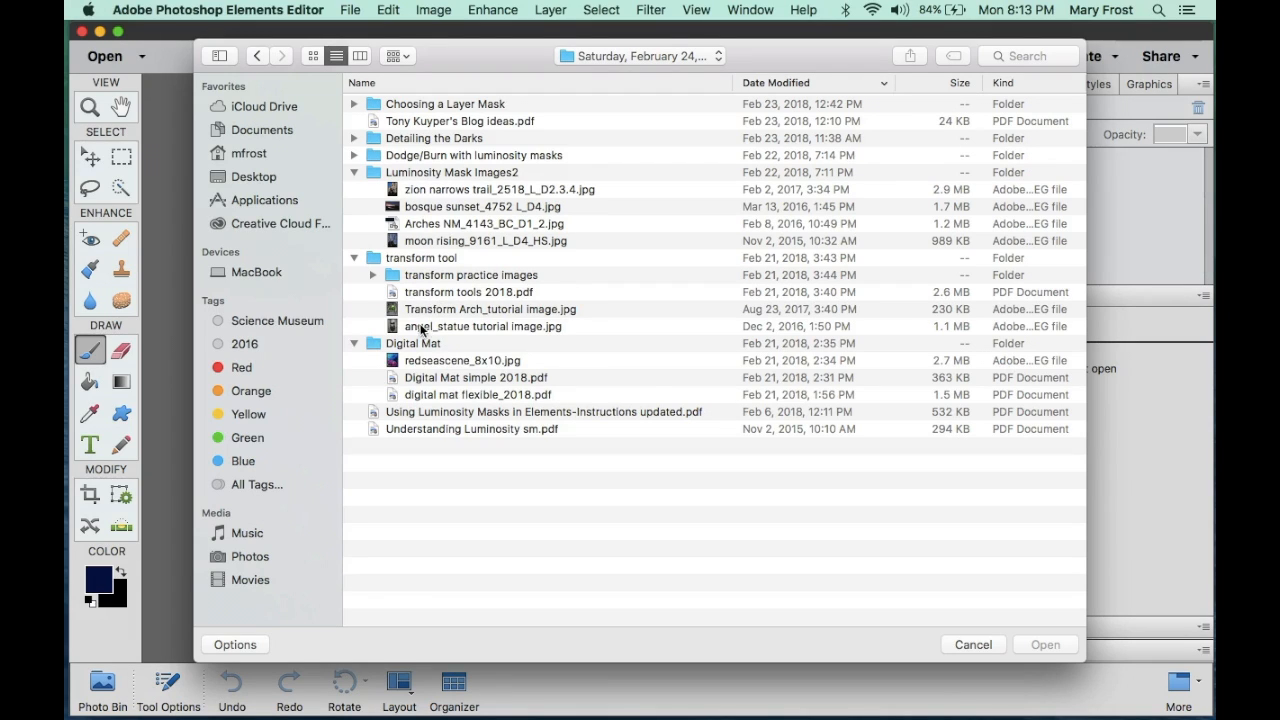
drag(591, 313, 591, 330)
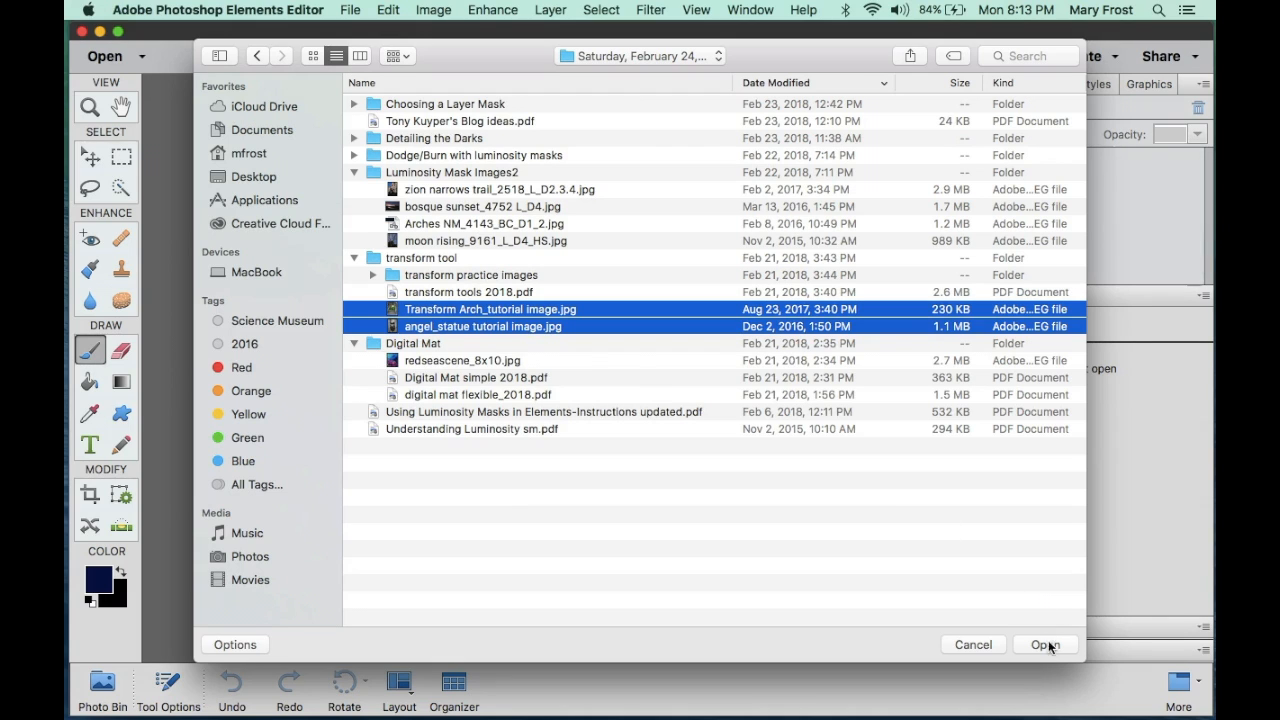
click(1046, 645)
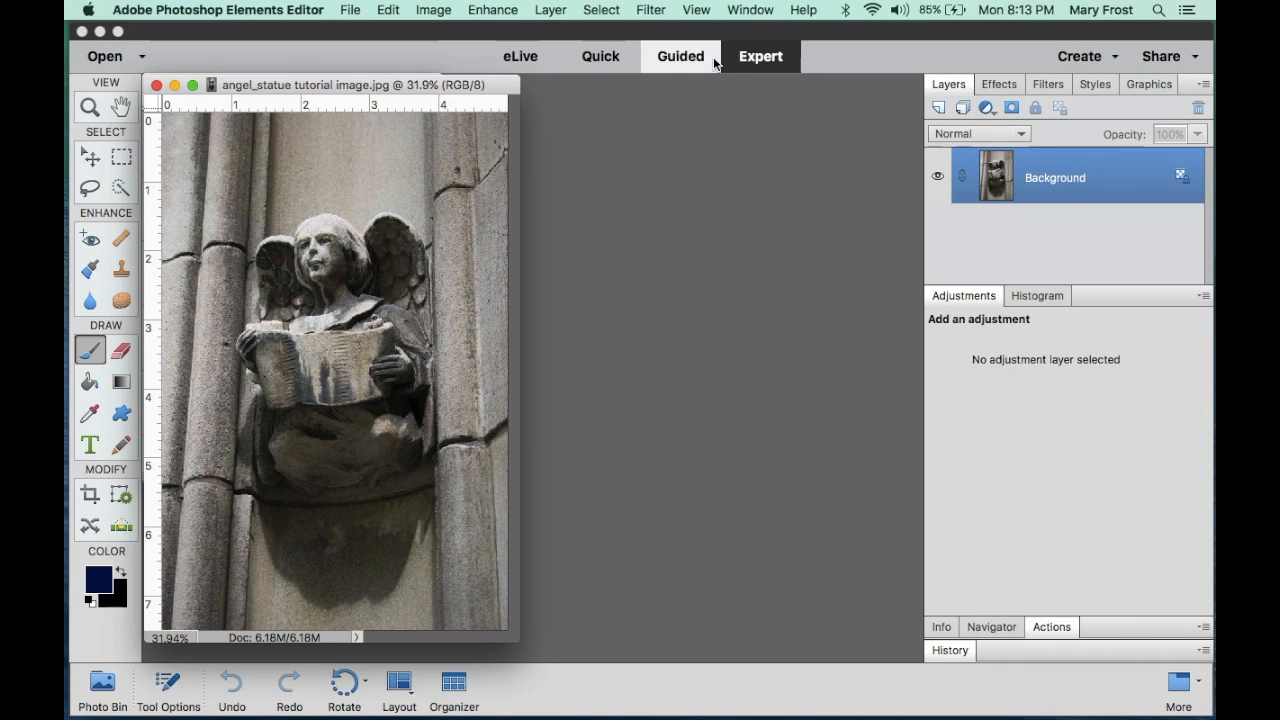
Consolidate all open image windows into tabs
click(762, 10)
mouse_move(768, 31)
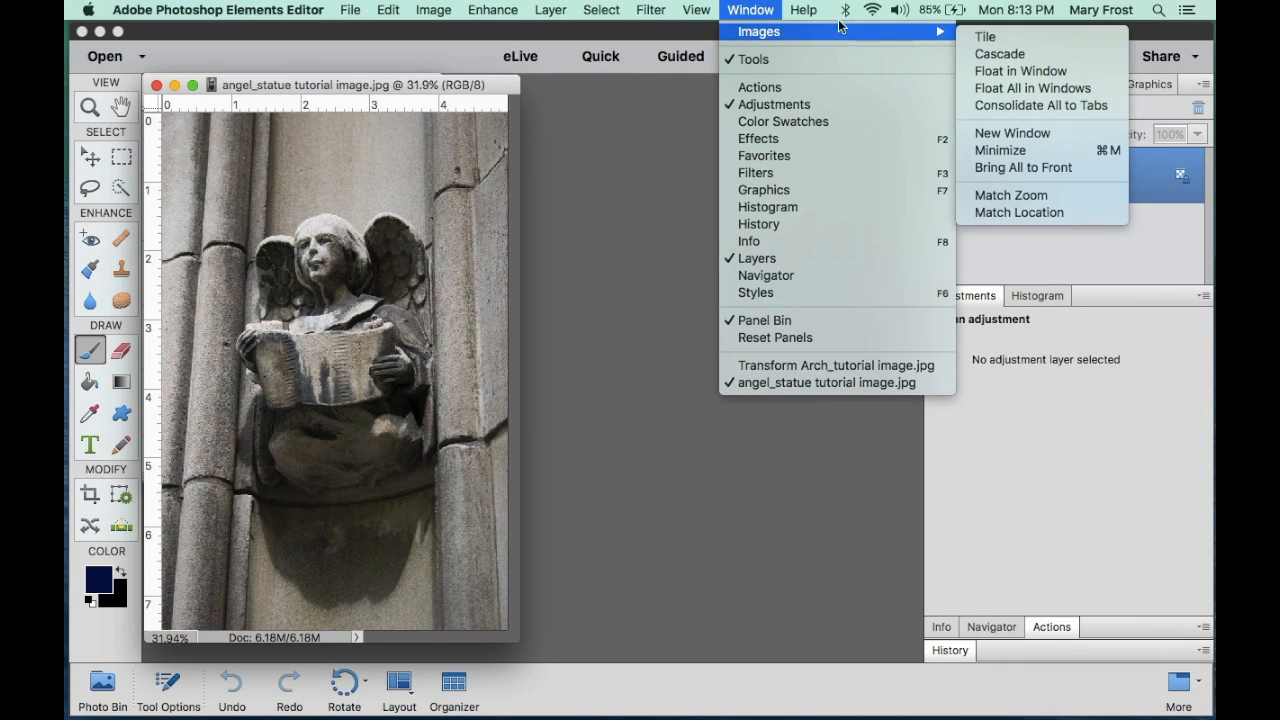
click(1000, 107)
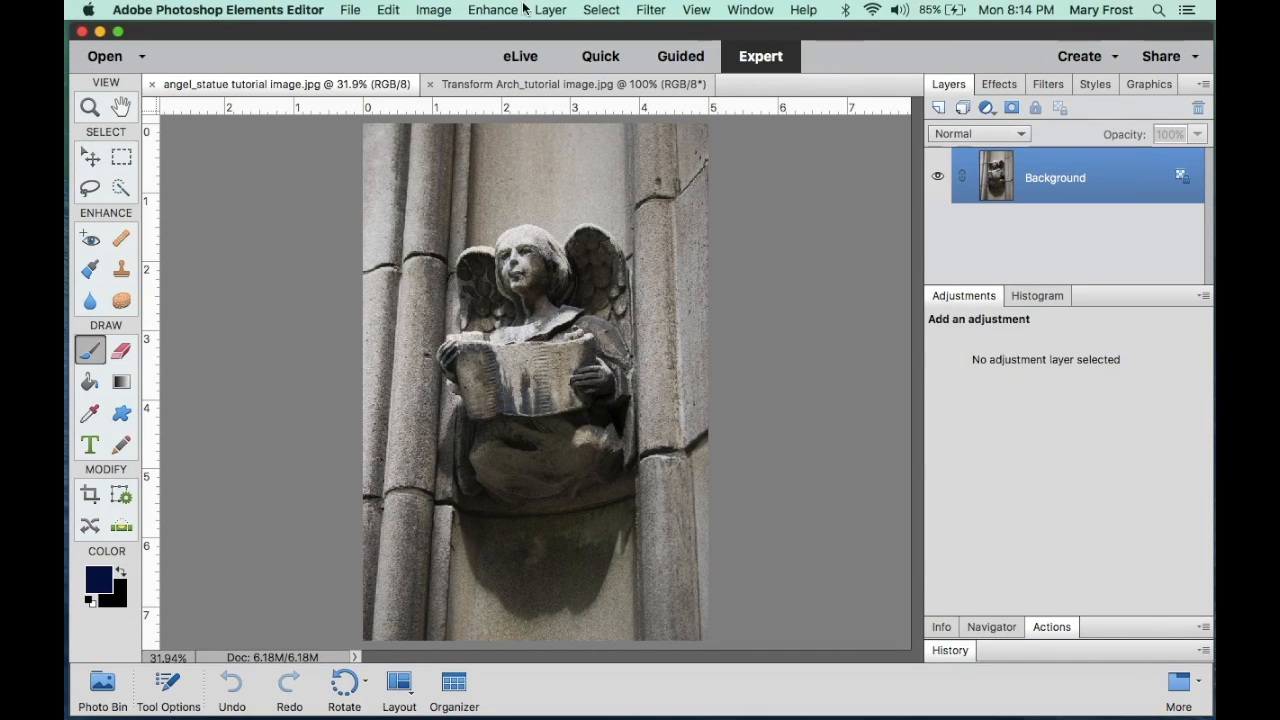
Apply a Perspective transform to the angel statue image, widening its top edge symmetrically to about 128% width
click(433, 9)
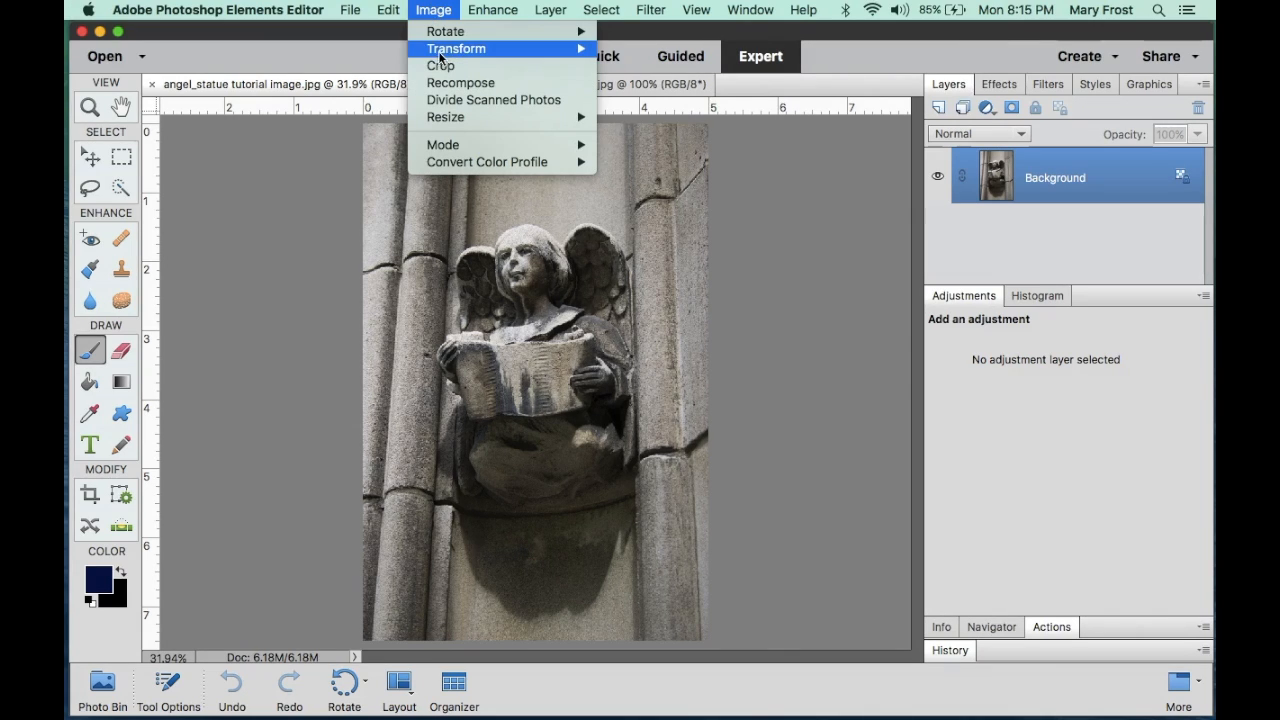
mouse_move(441, 55)
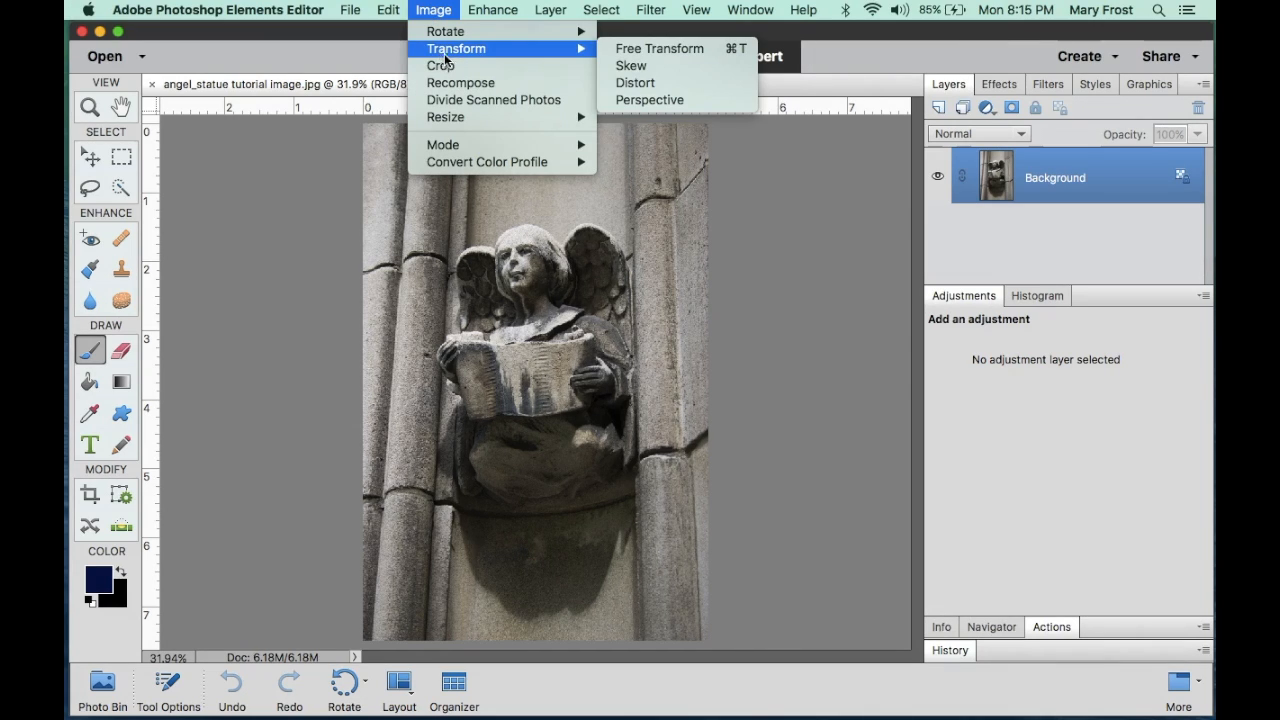
mouse_move(555, 40)
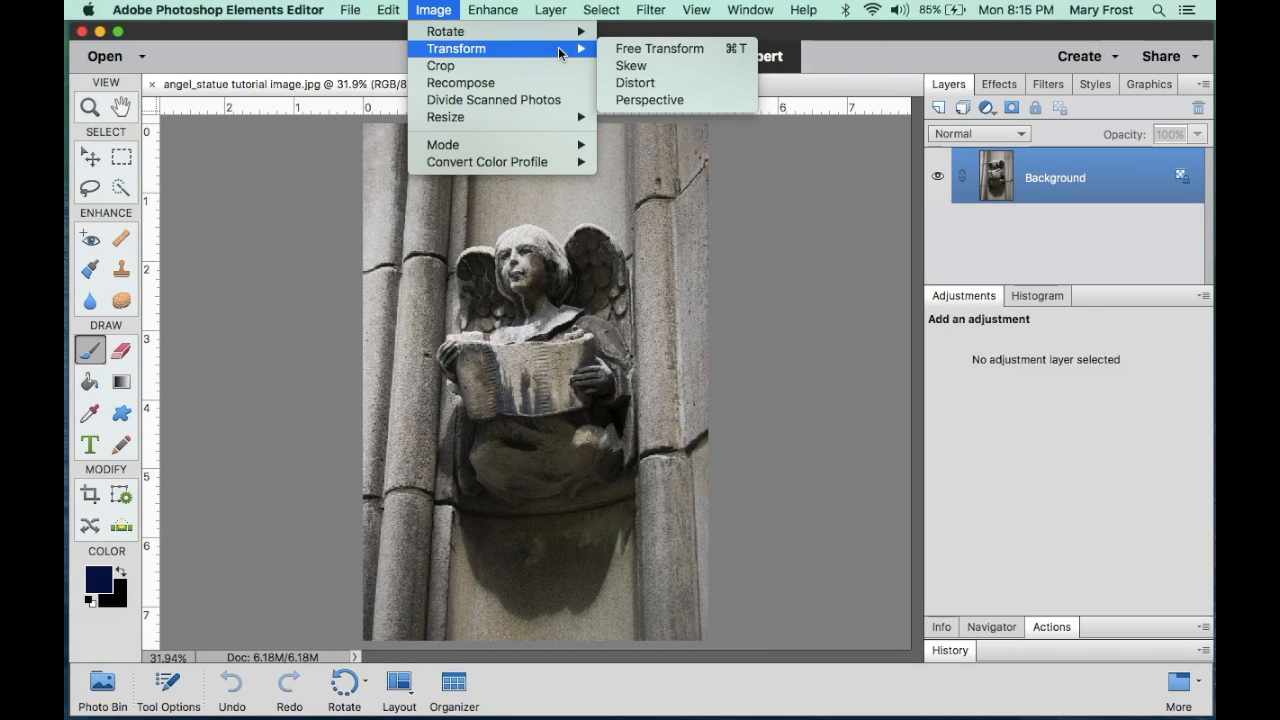
click(672, 100)
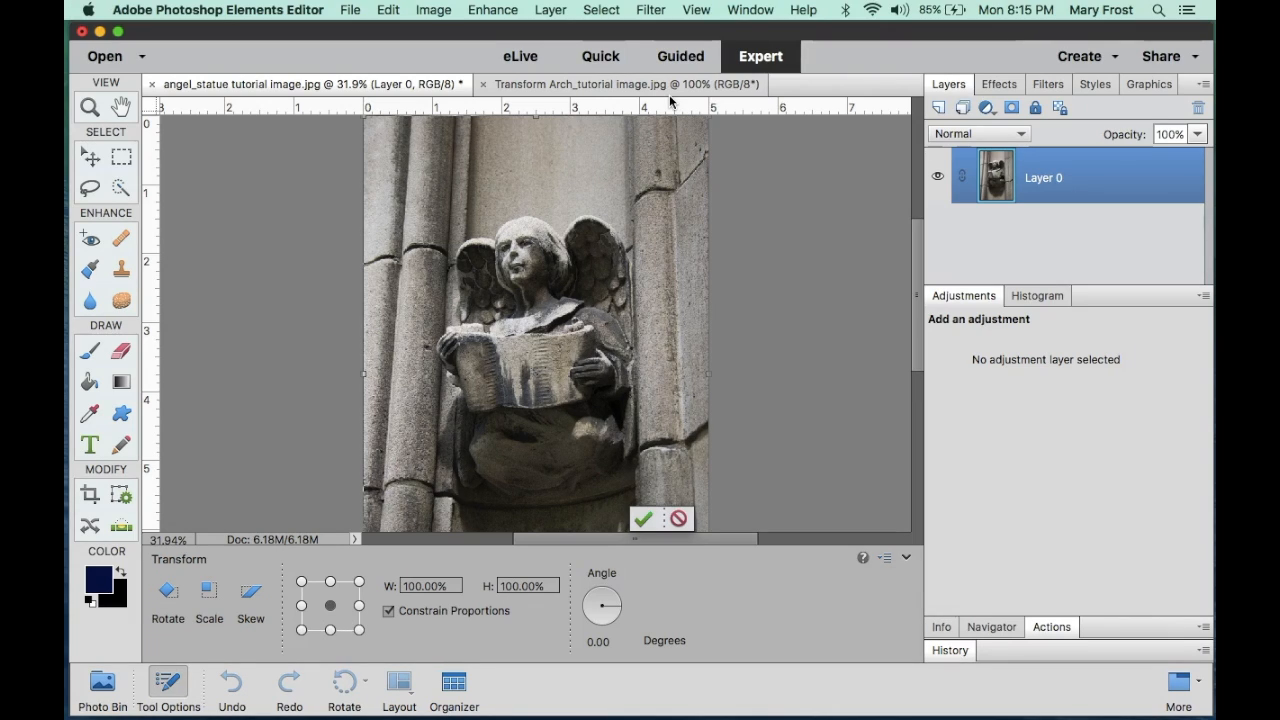
click(700, 9)
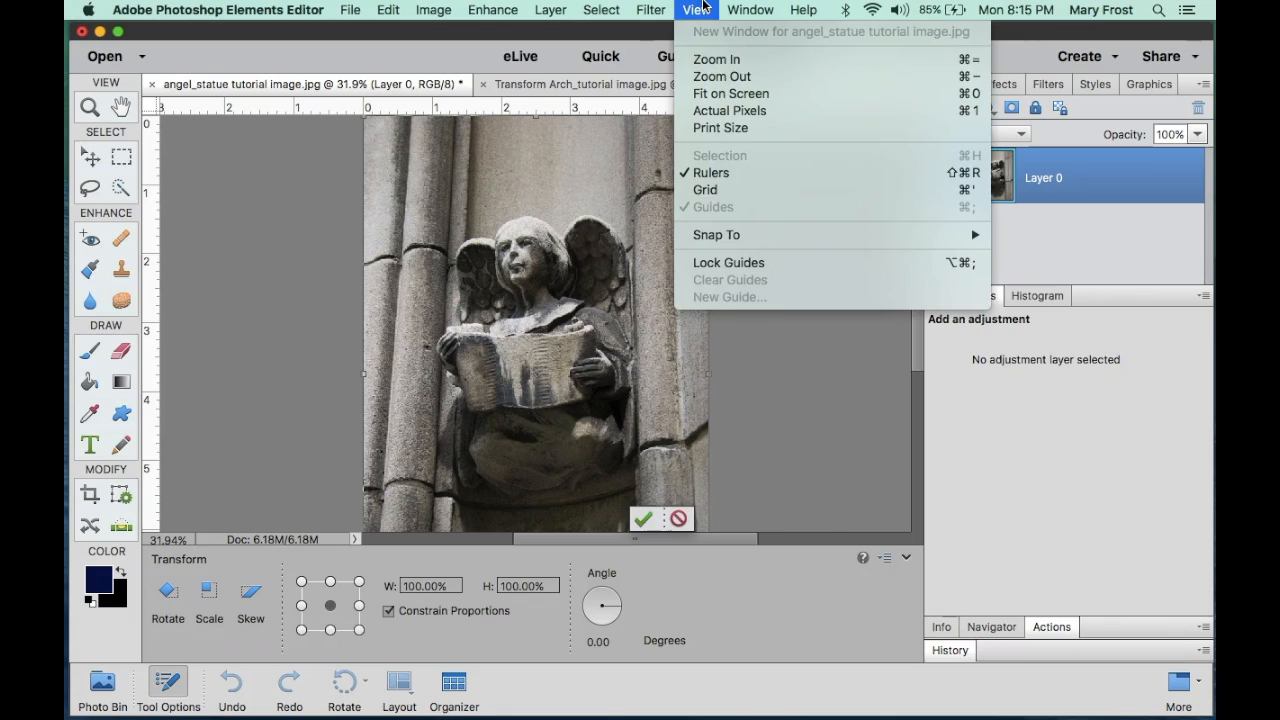
click(735, 94)
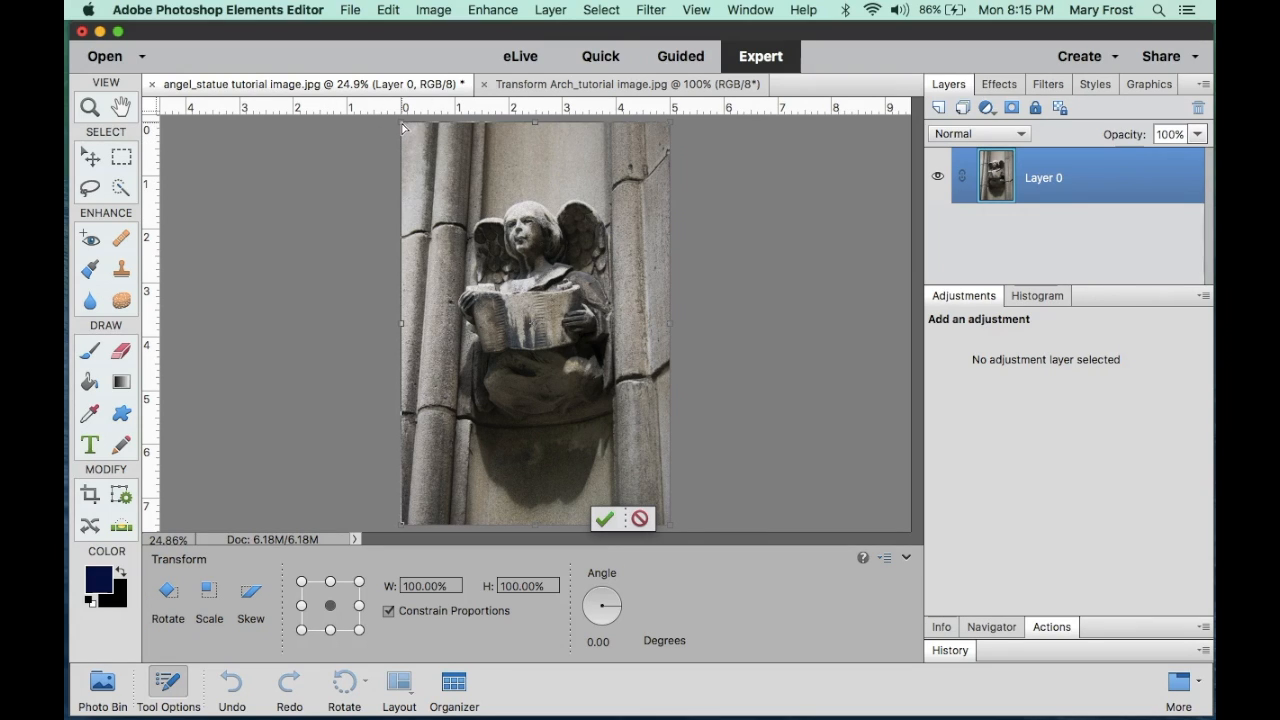
drag(404, 127, 364, 147)
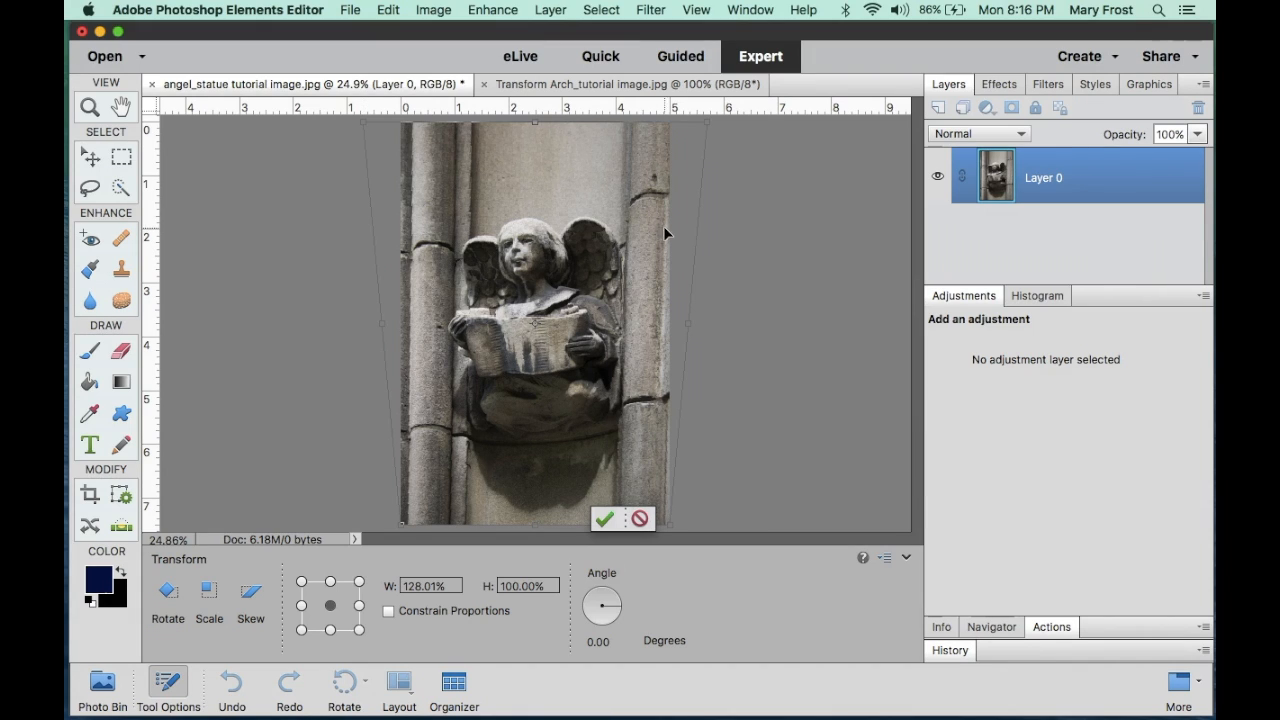
click(602, 521)
key(b)
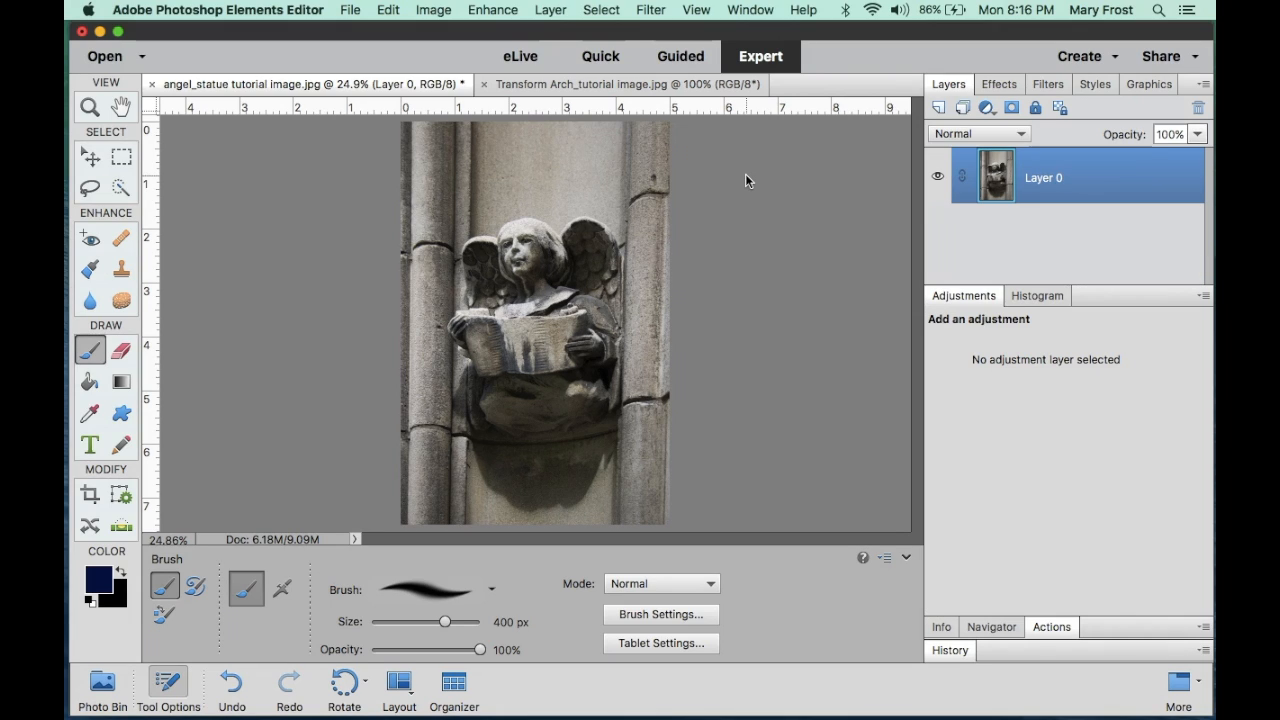
Skew the angel statue image by pulling its upper-right corner slightly inward, and commit the transform
click(434, 10)
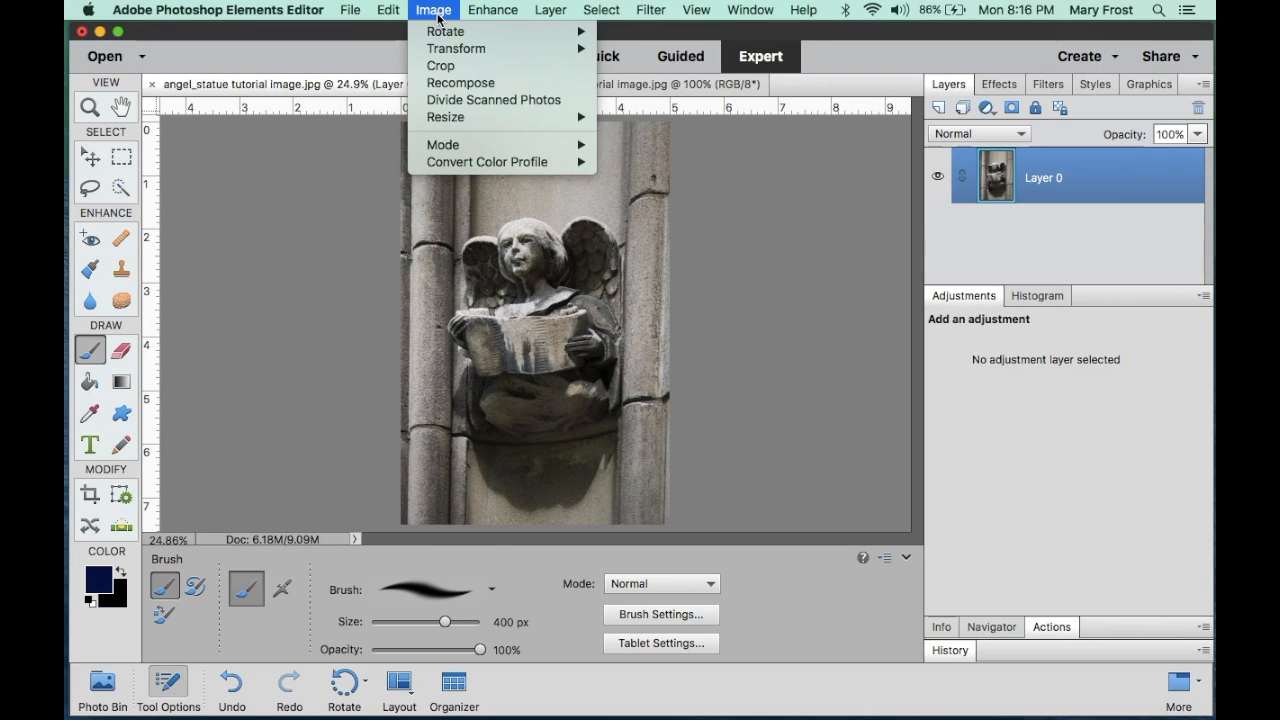
mouse_move(447, 52)
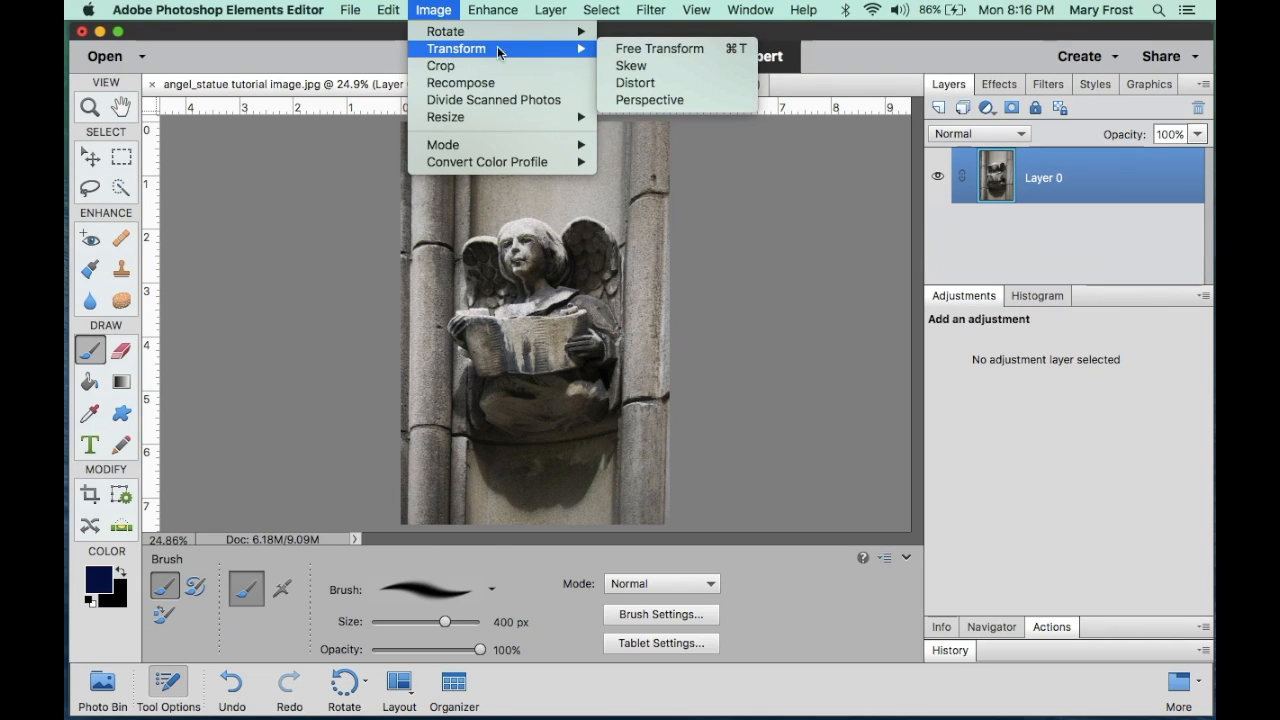
click(638, 66)
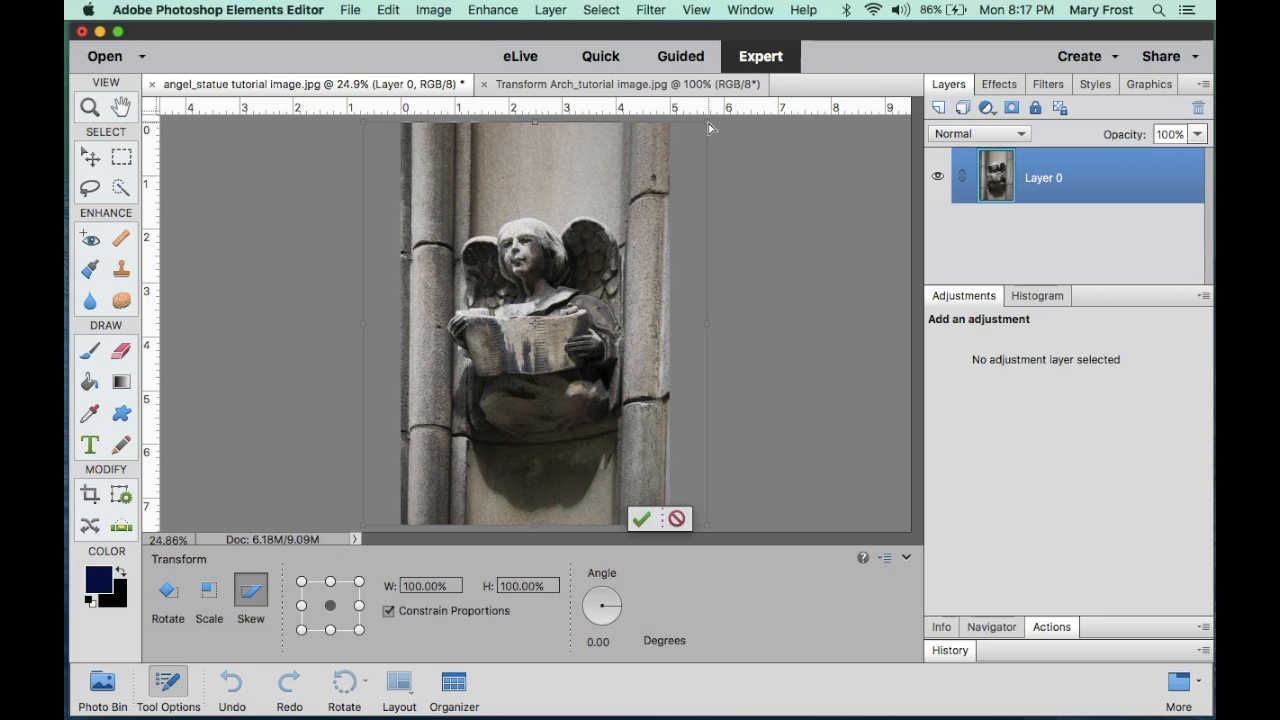
drag(708, 127, 700, 131)
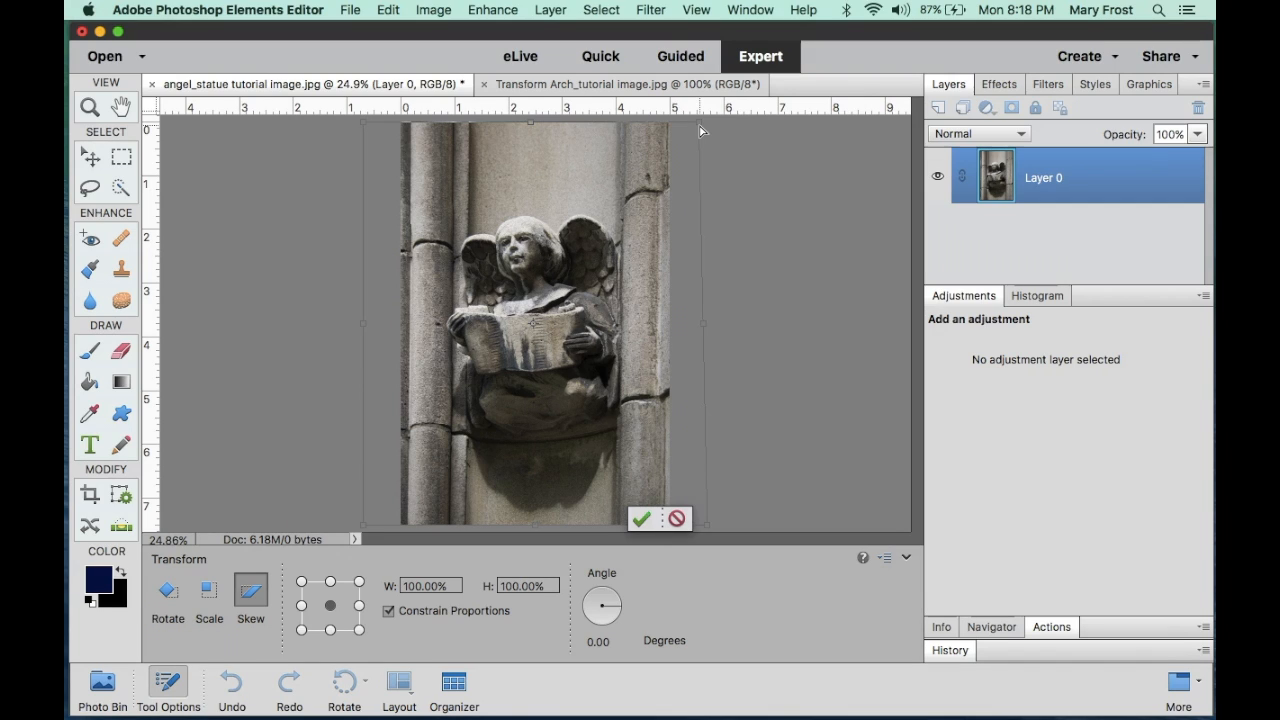
click(642, 519)
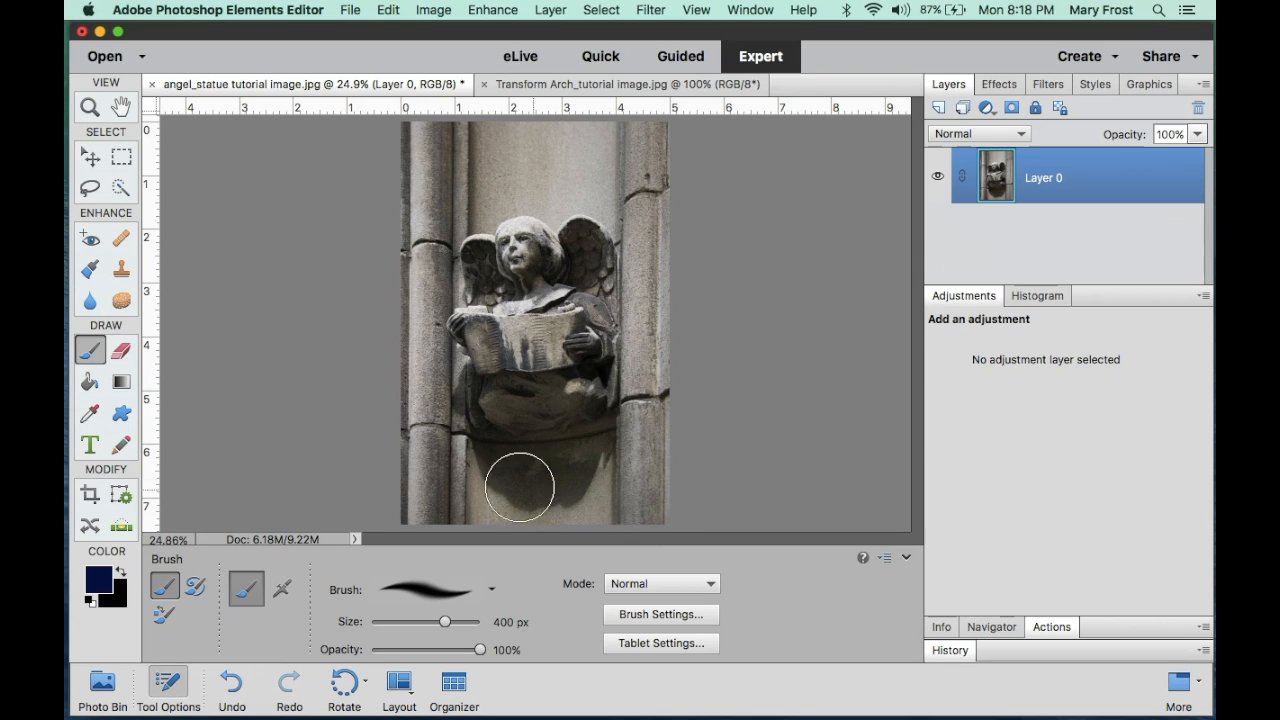
Close the angel statue image without saving its changes and reduce the brush size to 200 px
click(152, 85)
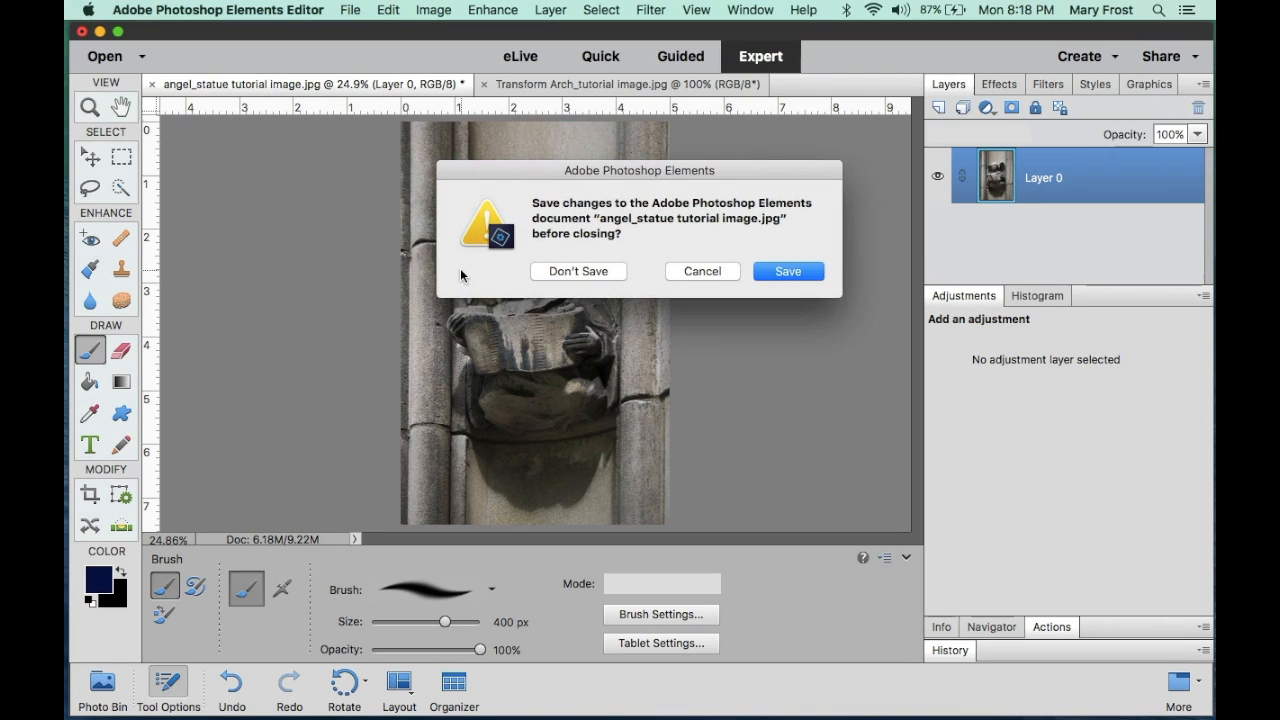
click(585, 273)
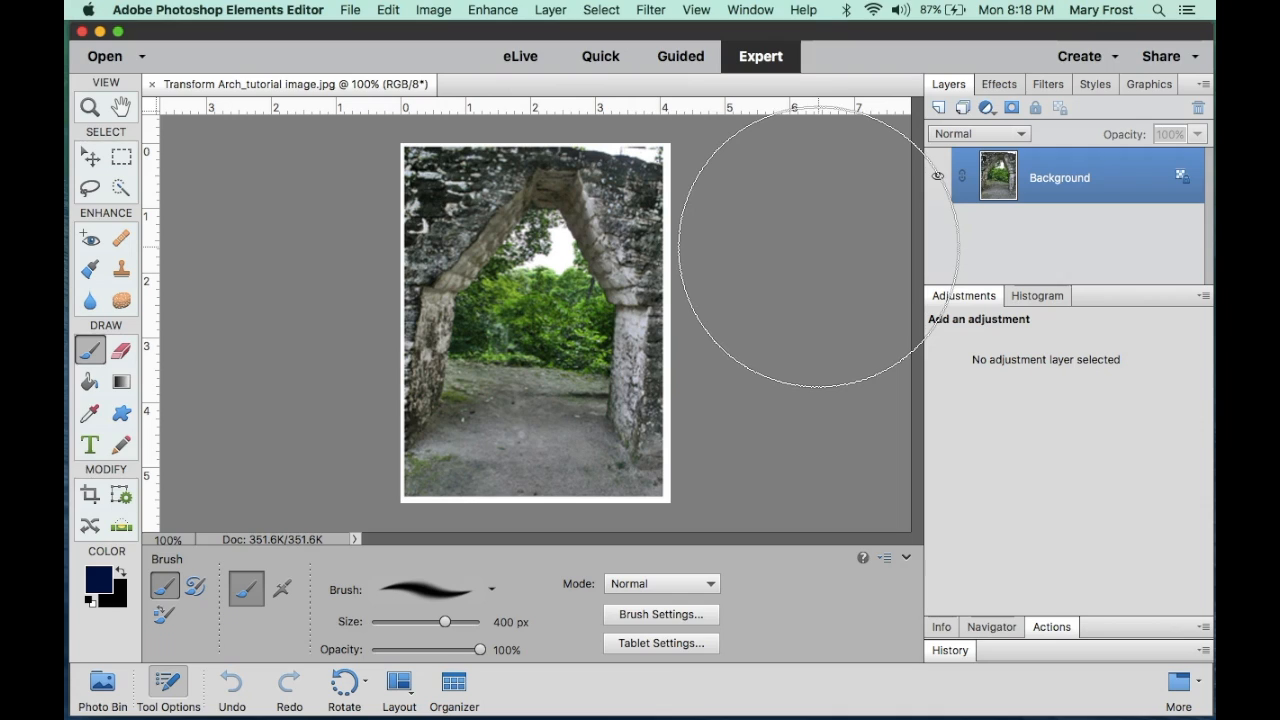
key(bracketleft)
key(bracketleft)
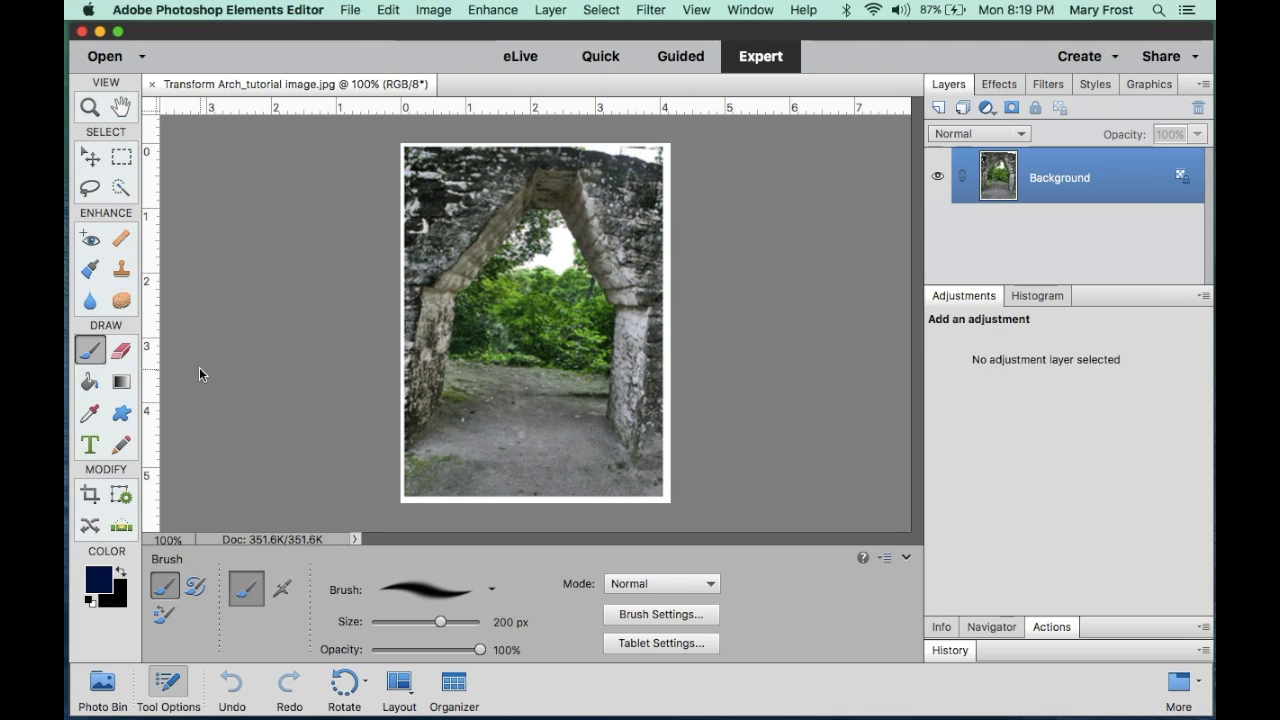
Straighten the arch image with Grow or Shrink along the sloping ground line at the base of the foliage
click(121, 527)
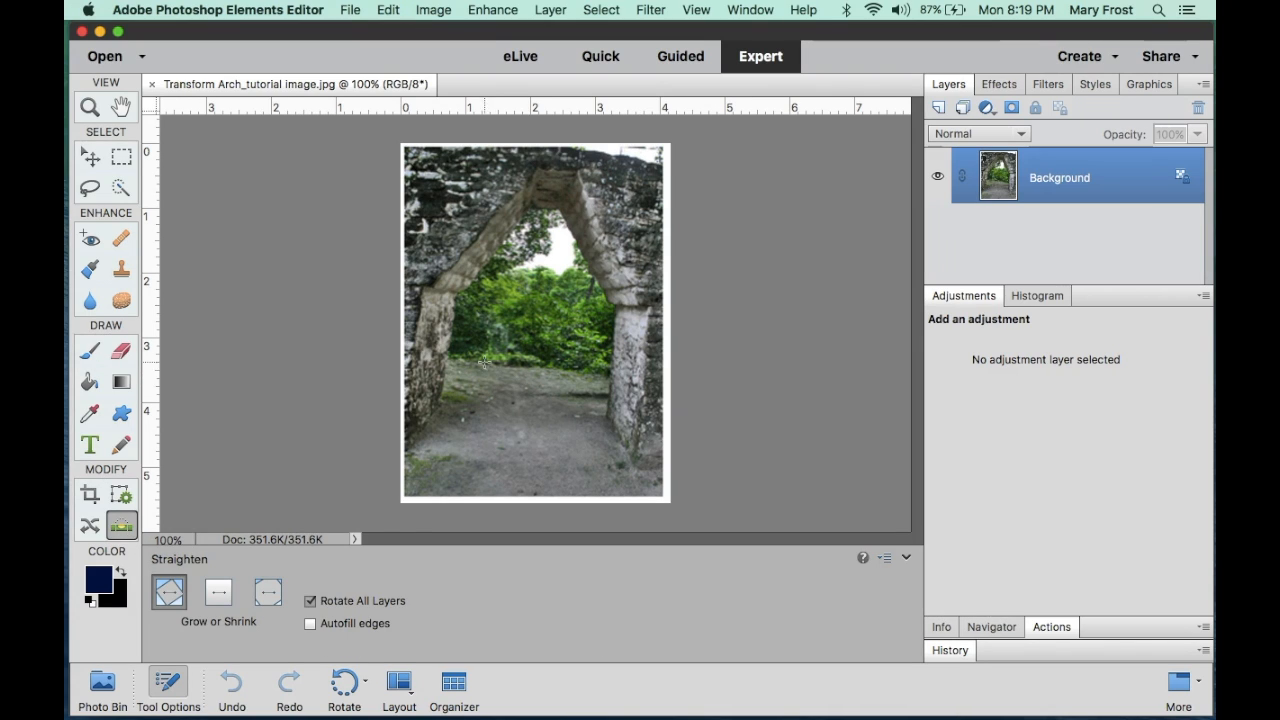
drag(478, 362, 569, 371)
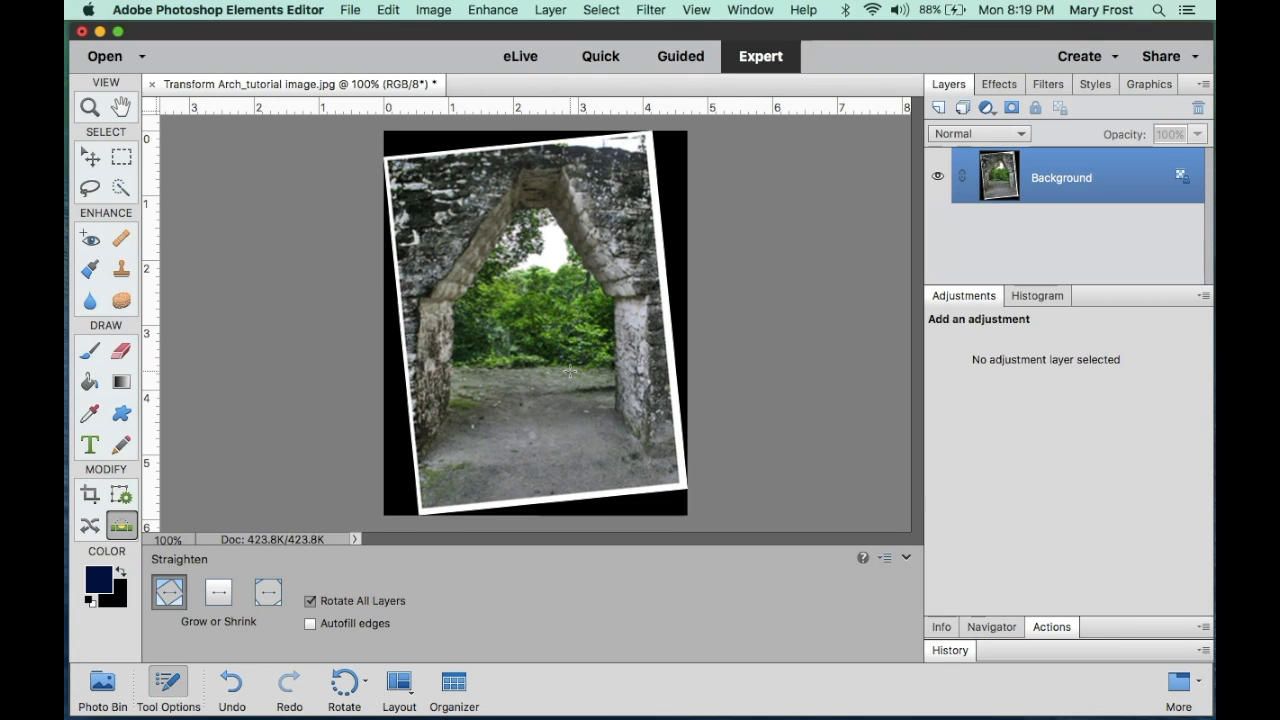
Skew the arch image by pulling all four corners outward to about 112% width and 113% height, squaring its white border with the canvas
click(433, 12)
mouse_move(465, 48)
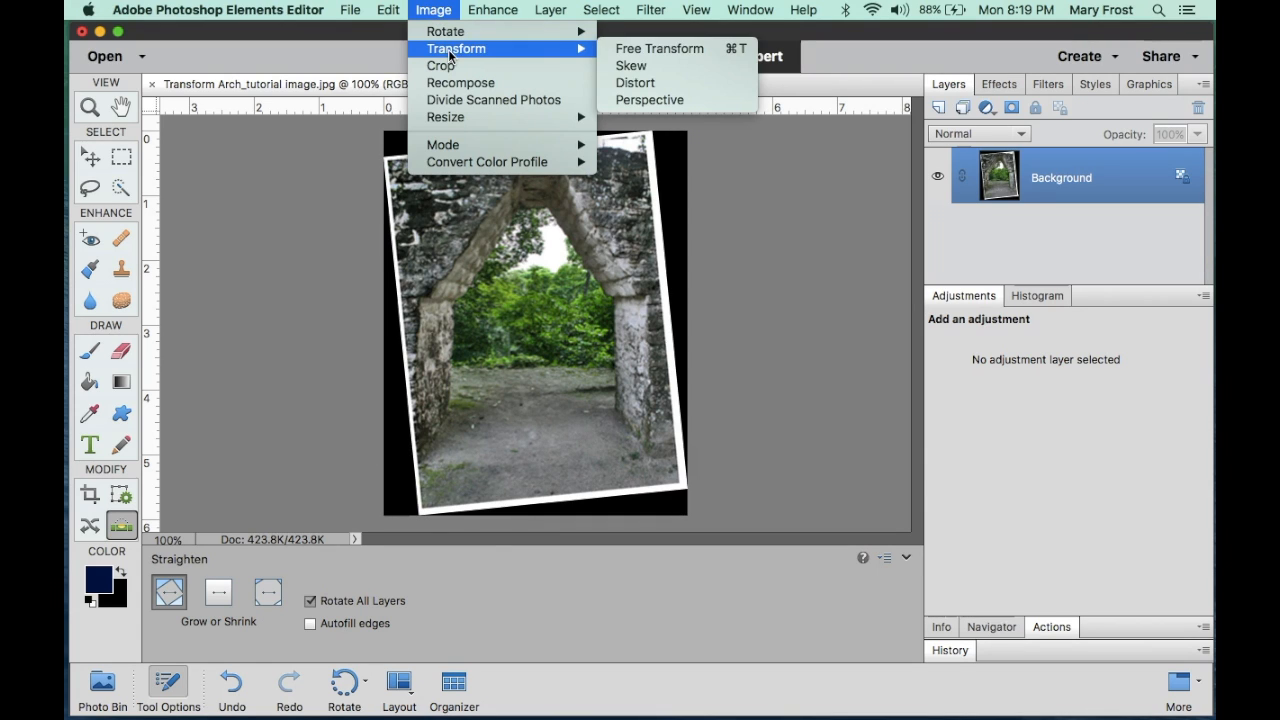
click(631, 65)
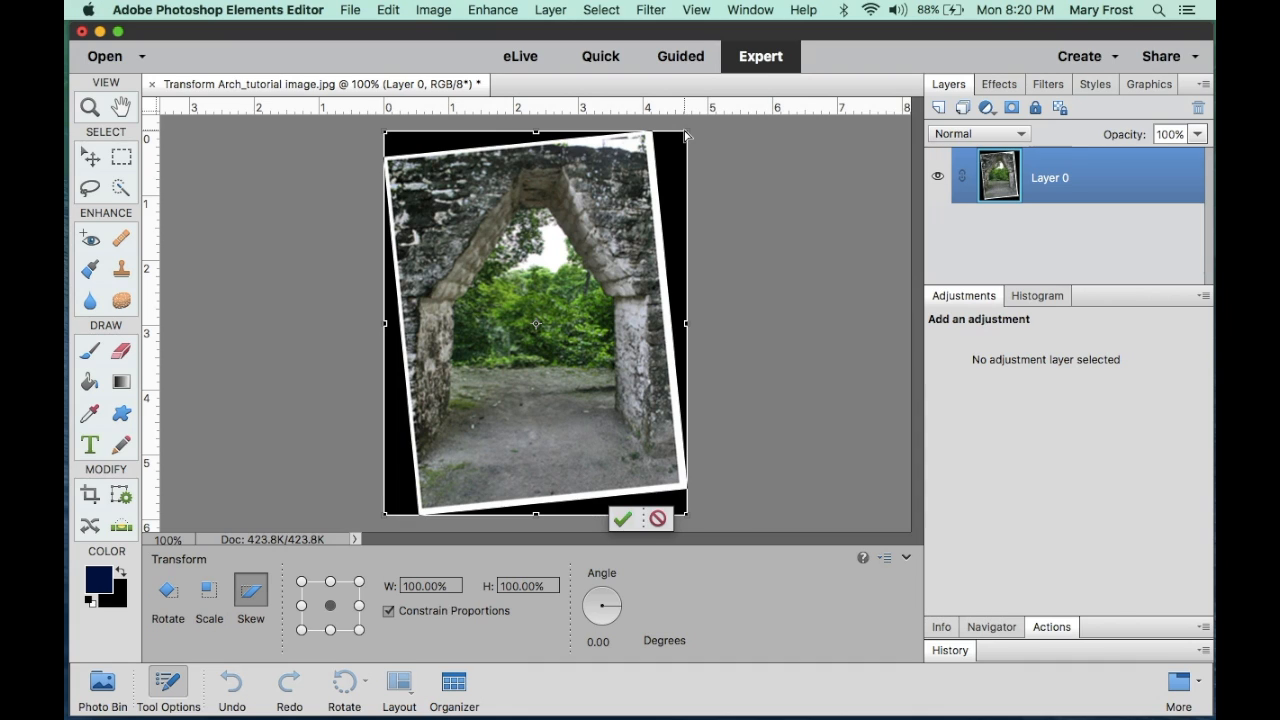
drag(685, 135, 714, 137)
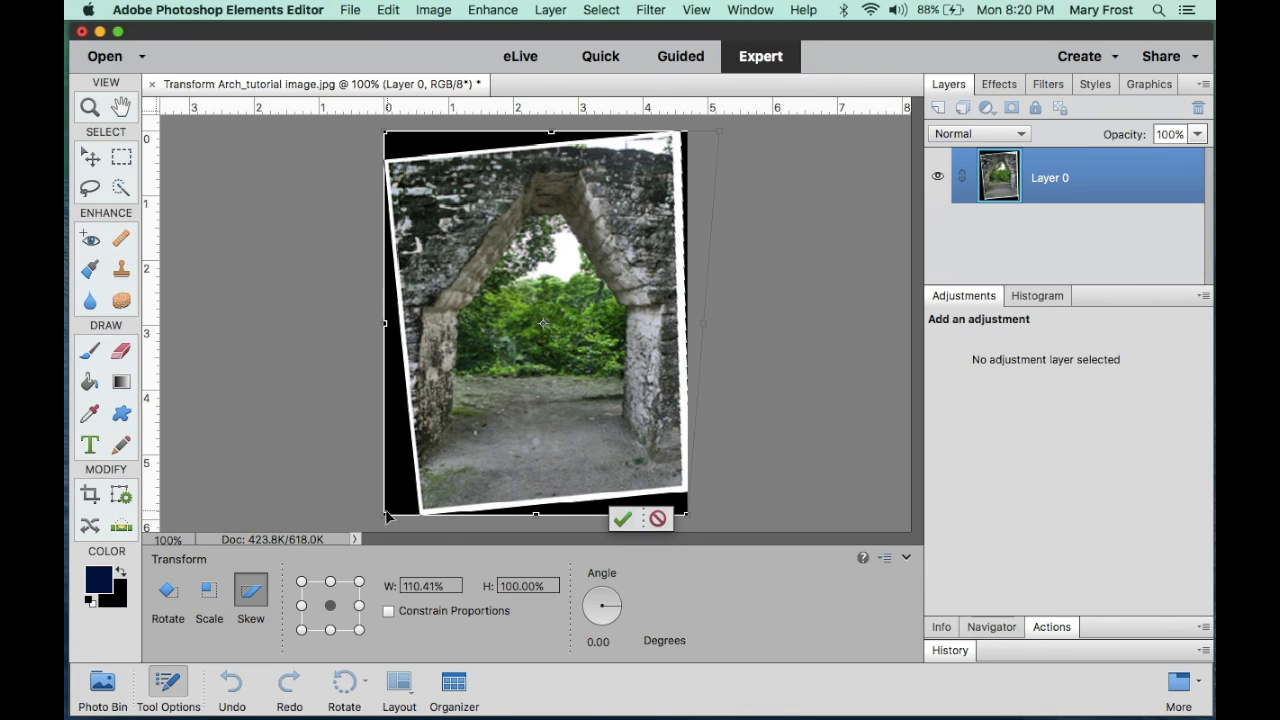
drag(388, 518, 346, 510)
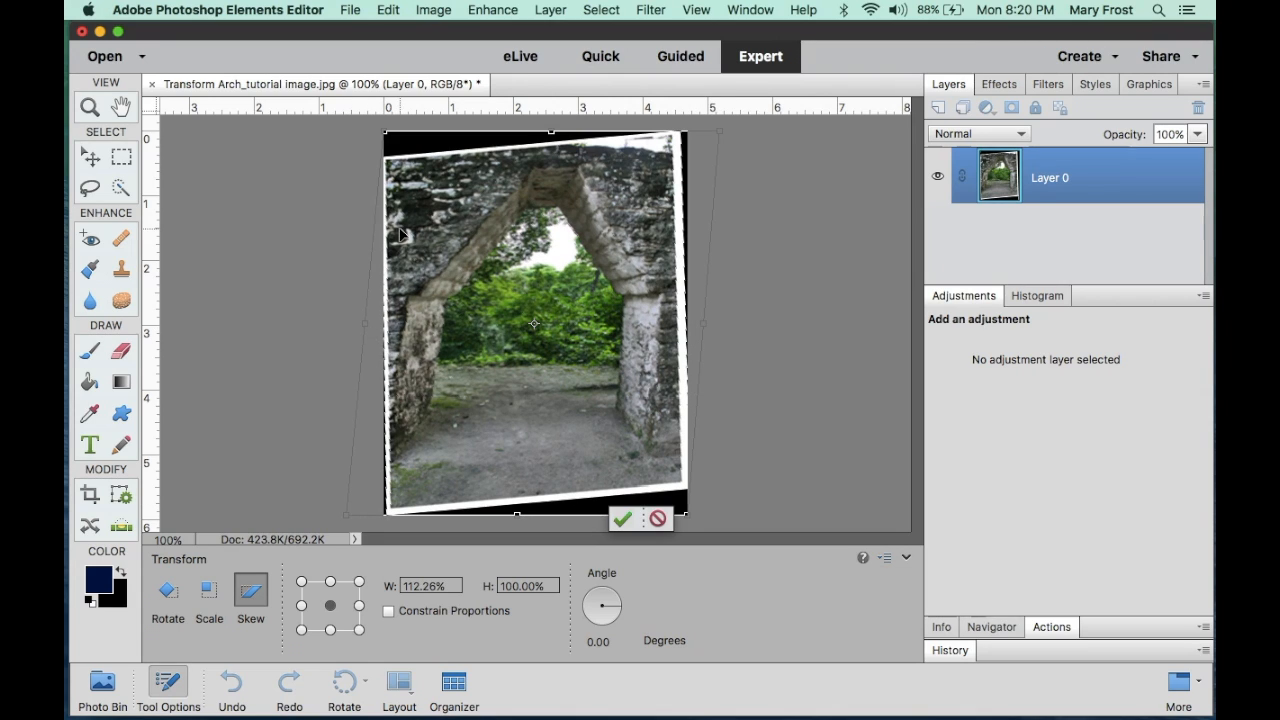
drag(386, 137, 389, 105)
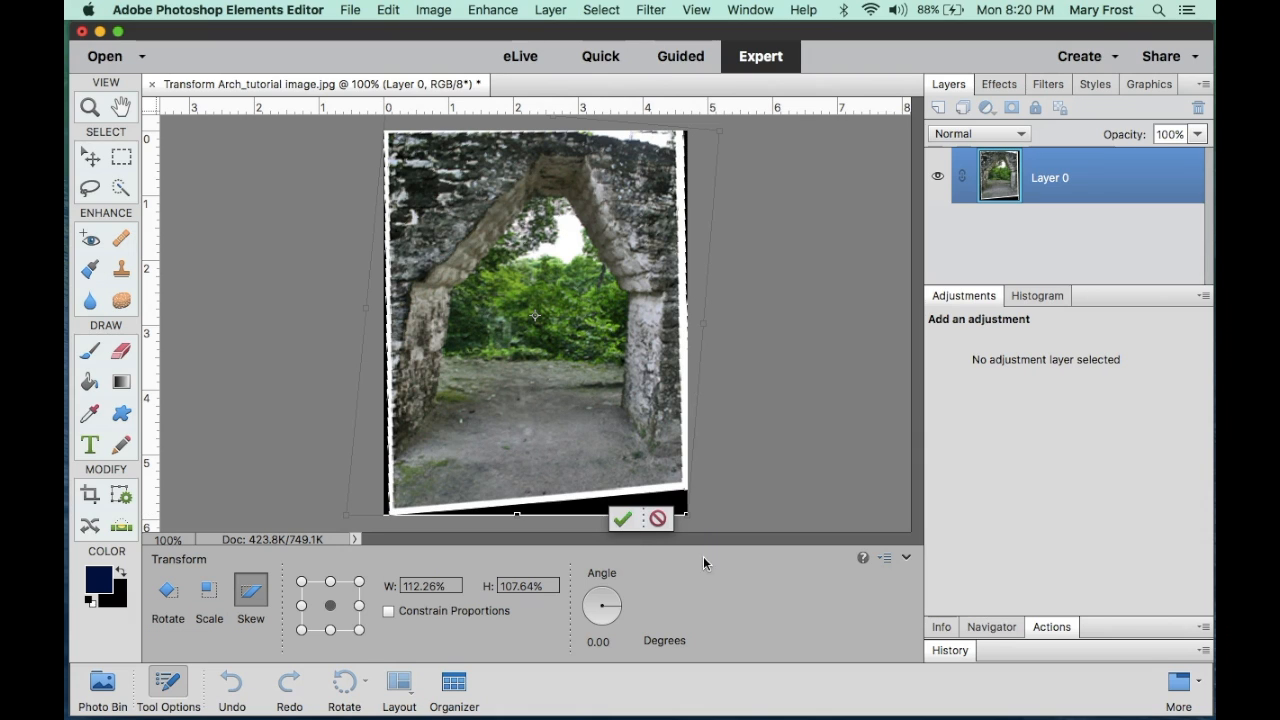
drag(688, 516, 698, 551)
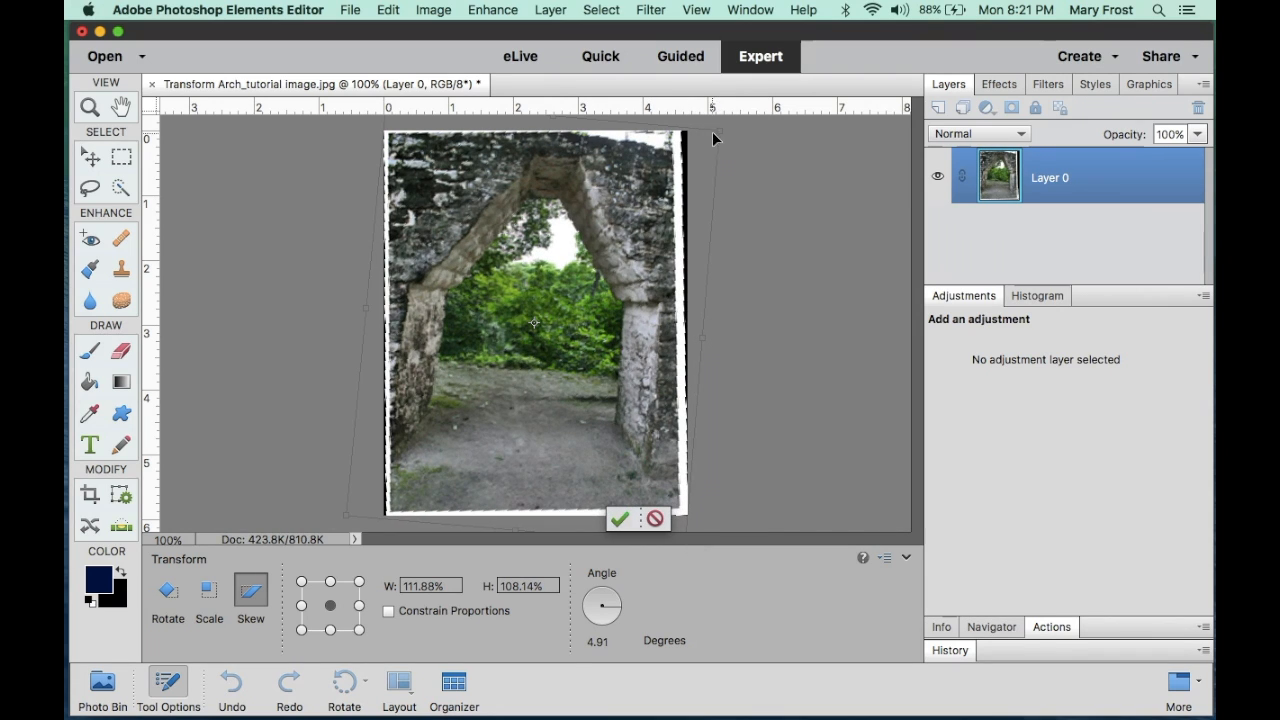
mouse_move(720, 131)
mouse_down()
mouse_move(714, 120)
mouse_move(733, 119)
mouse_up()
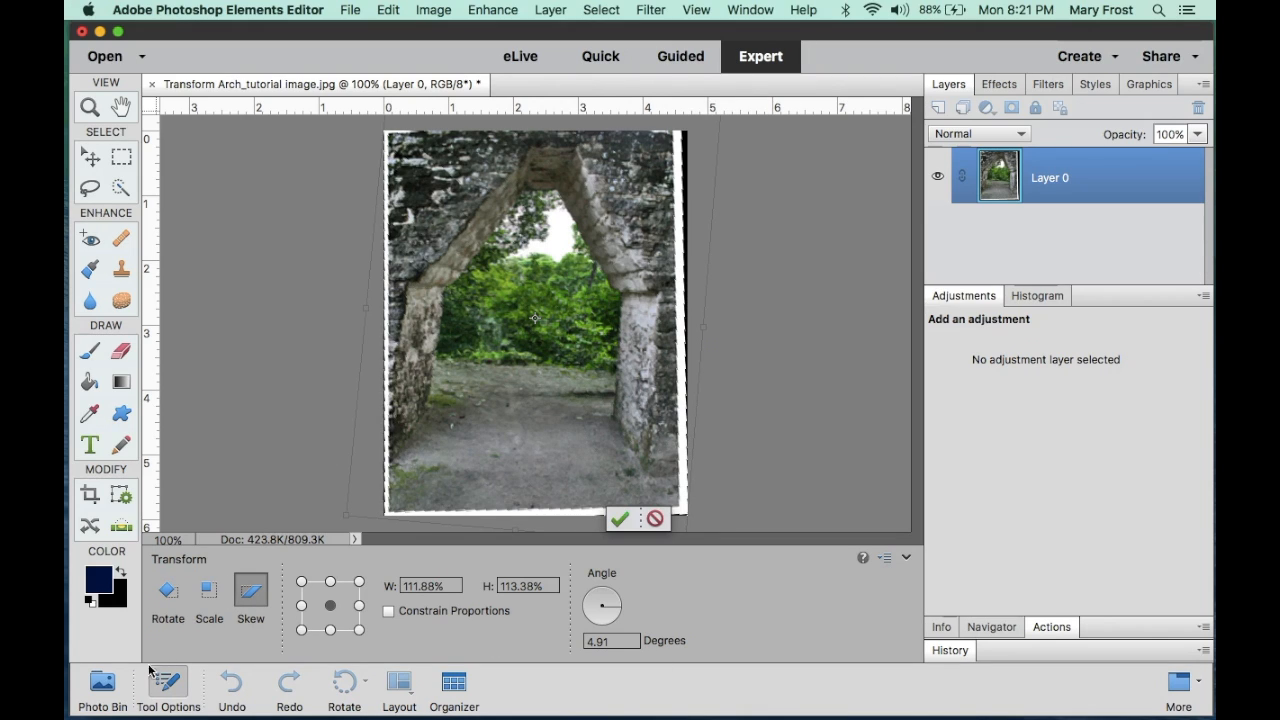
Refine the arch image's skew by moving its lower-right corner slightly outward and its lower-left corner slightly inward, and commit the transform
click(103, 684)
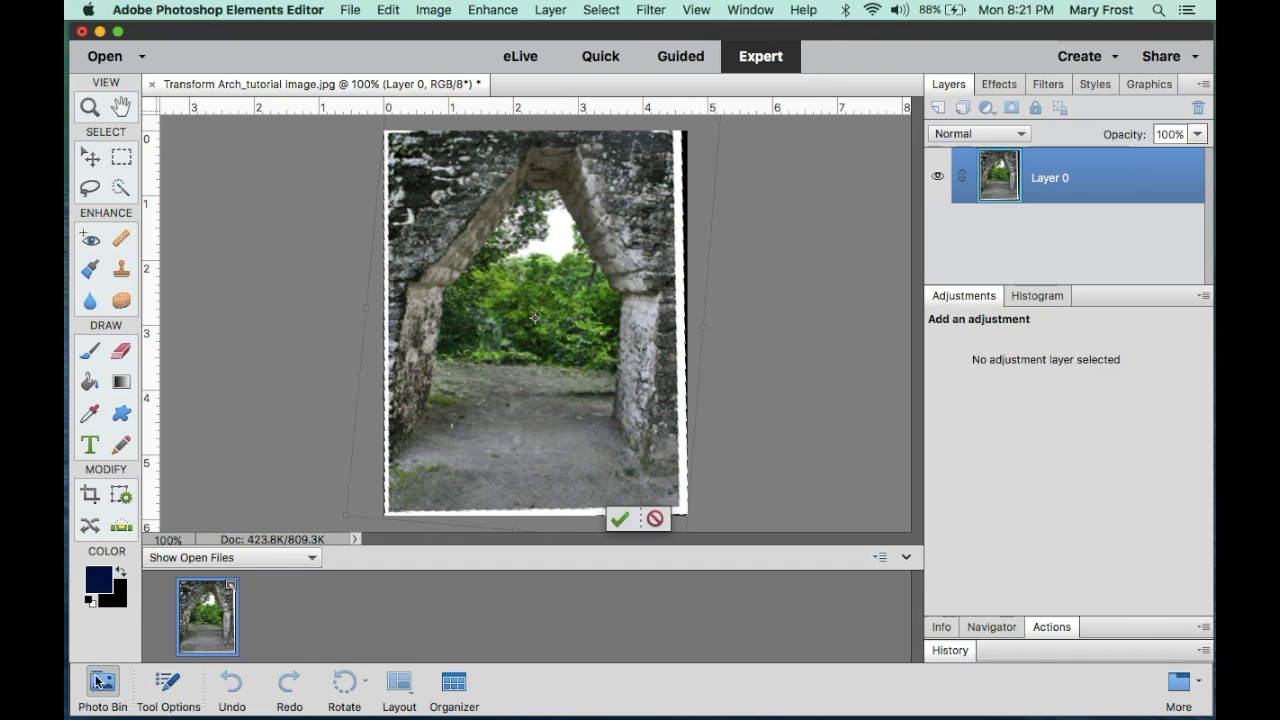
click(101, 685)
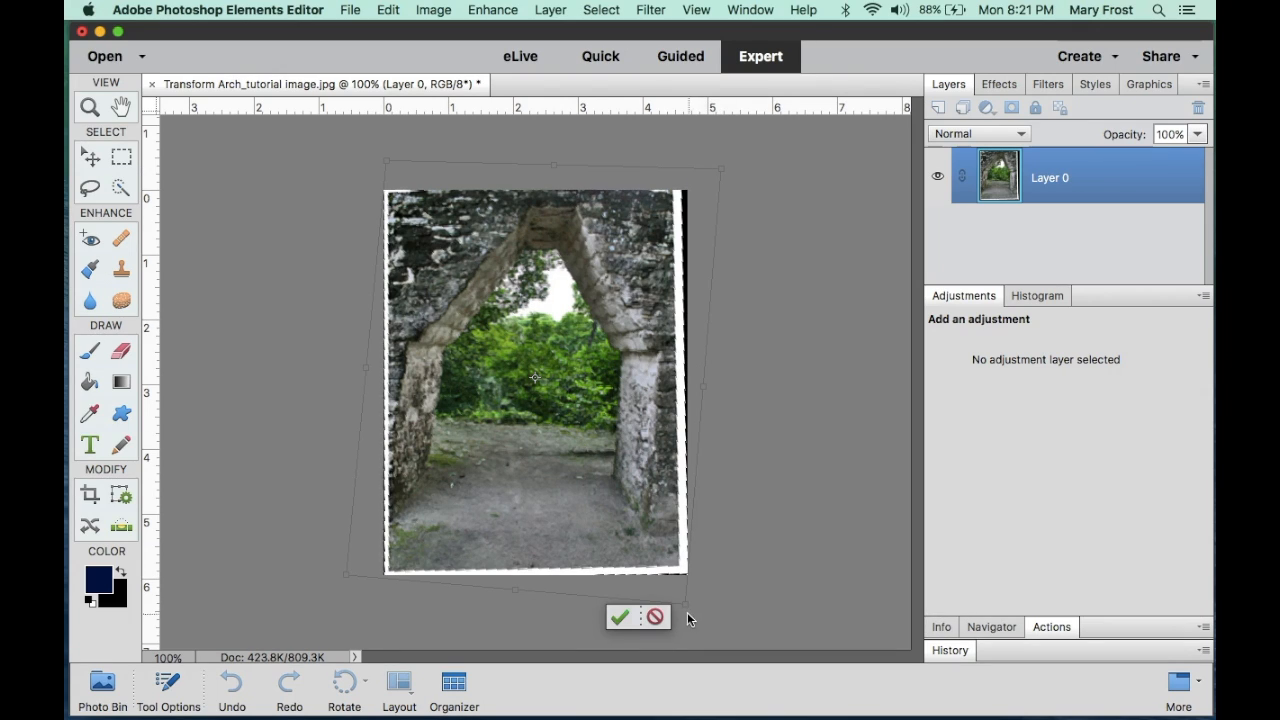
drag(686, 613, 697, 608)
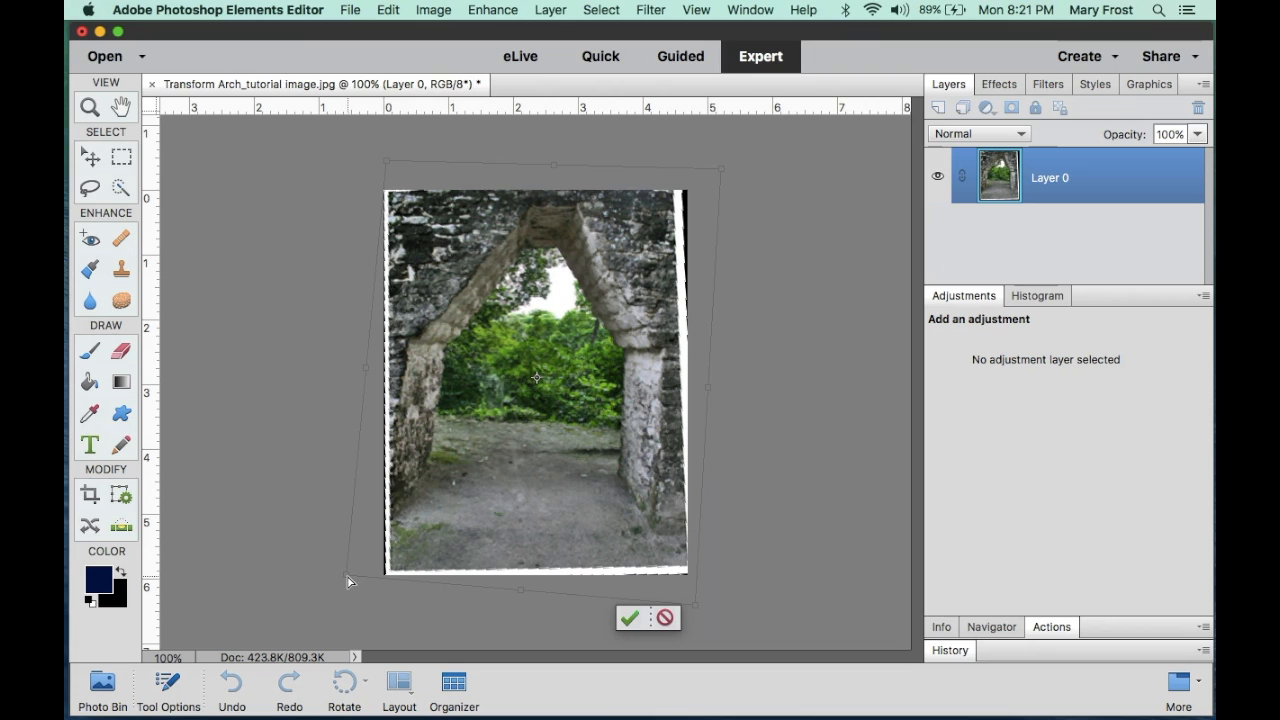
drag(346, 586, 357, 592)
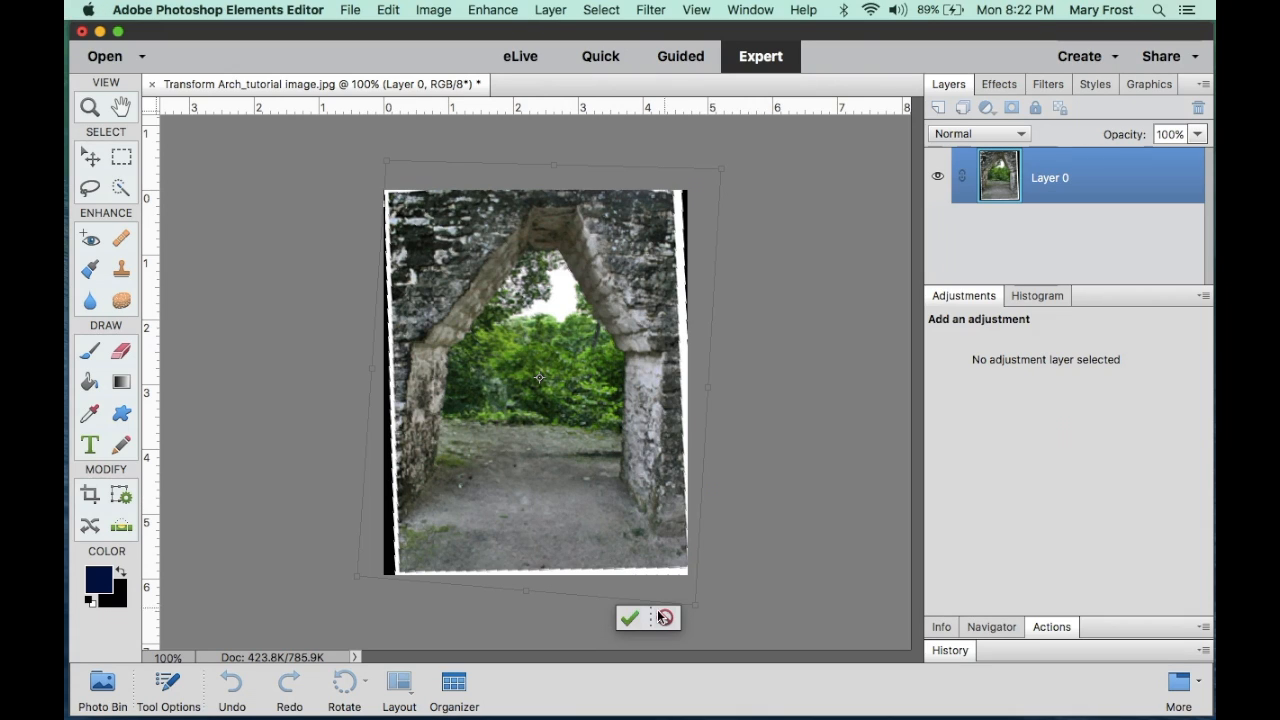
click(628, 619)
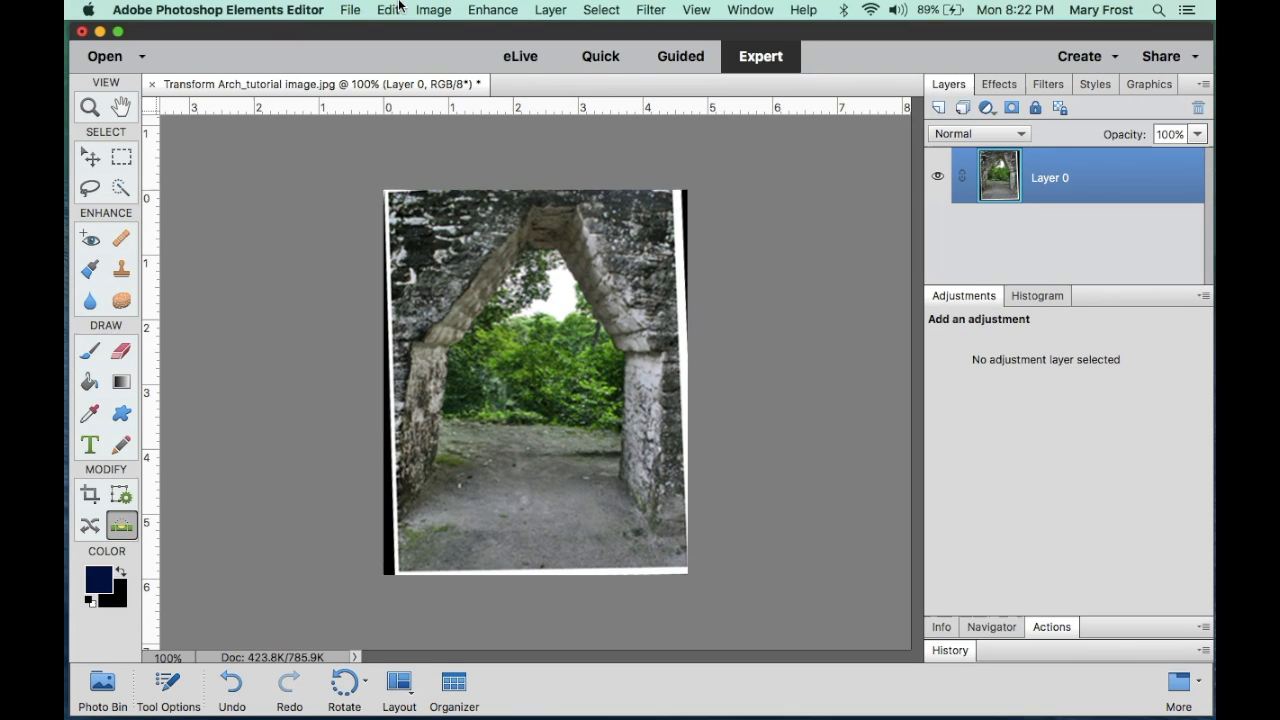
Enlarge the arch image with Free Transform by pulling its upper-right and lower-left corners slightly outward
click(441, 8)
mouse_move(450, 57)
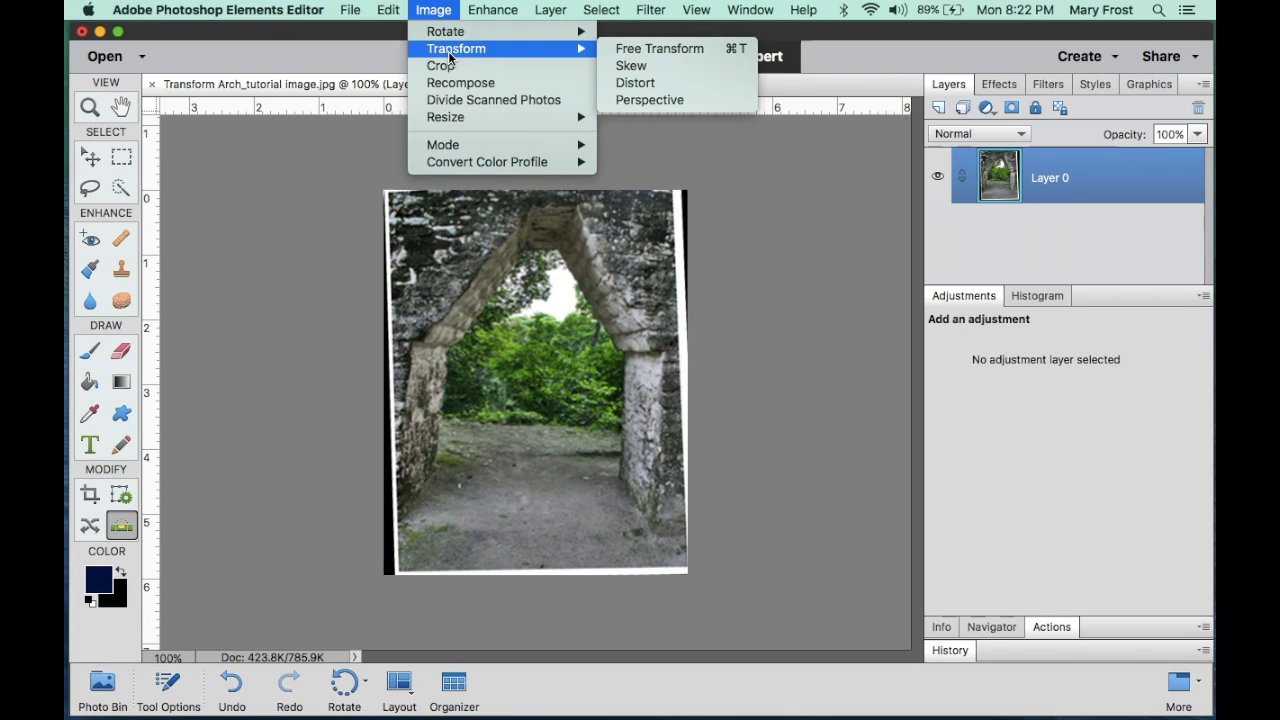
click(629, 50)
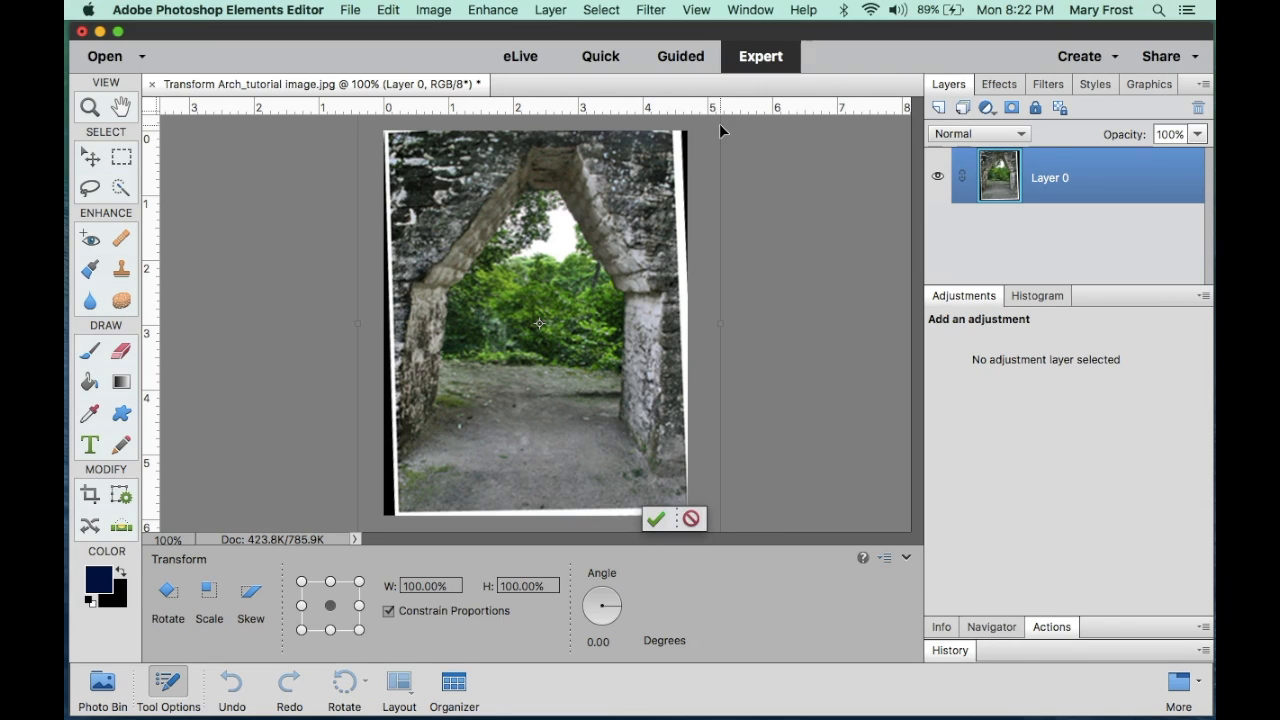
click(101, 684)
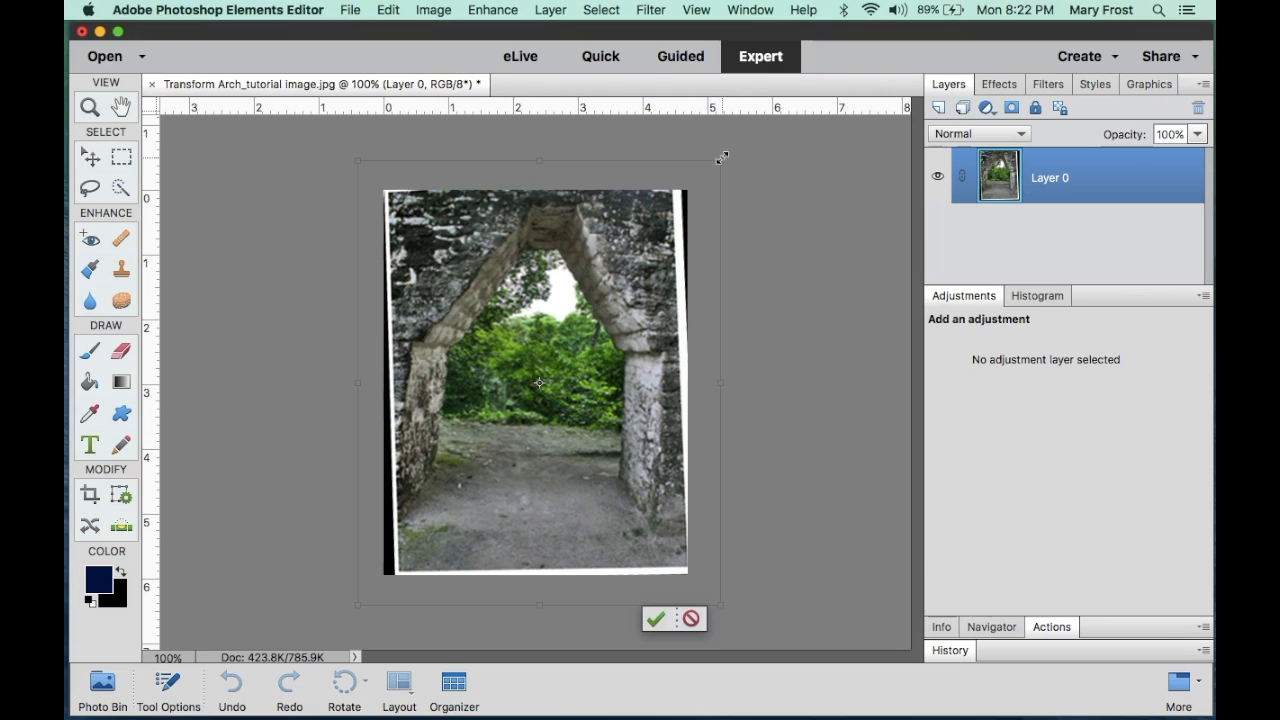
drag(722, 157, 731, 143)
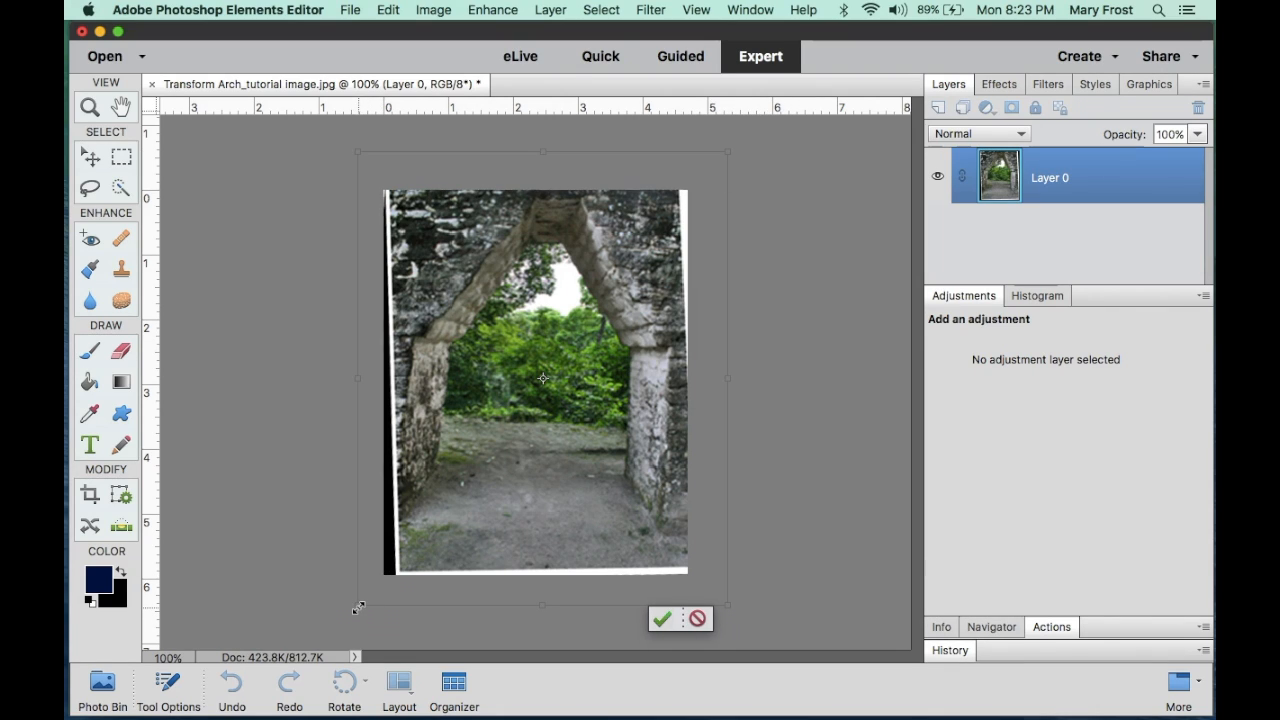
drag(357, 608, 342, 618)
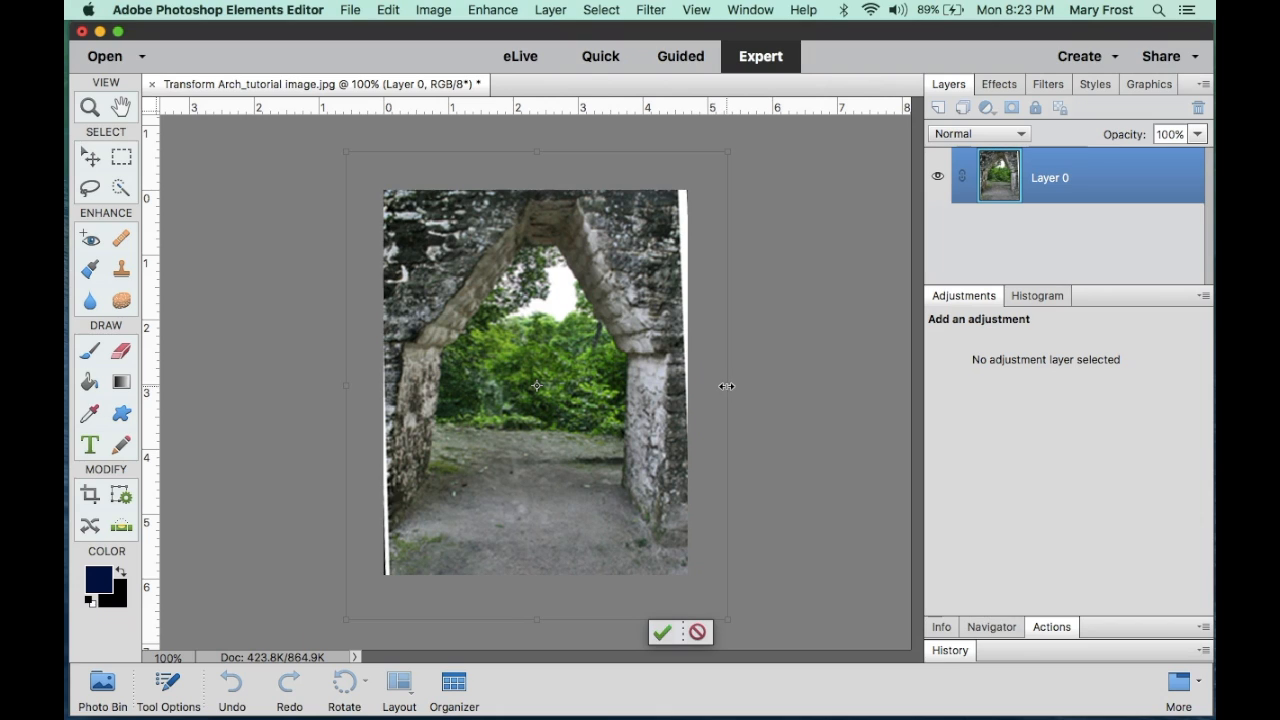
Stretch the arch image's left and right sides slightly outward until the white border lies outside the canvas, and commit the transform
drag(727, 386, 734, 386)
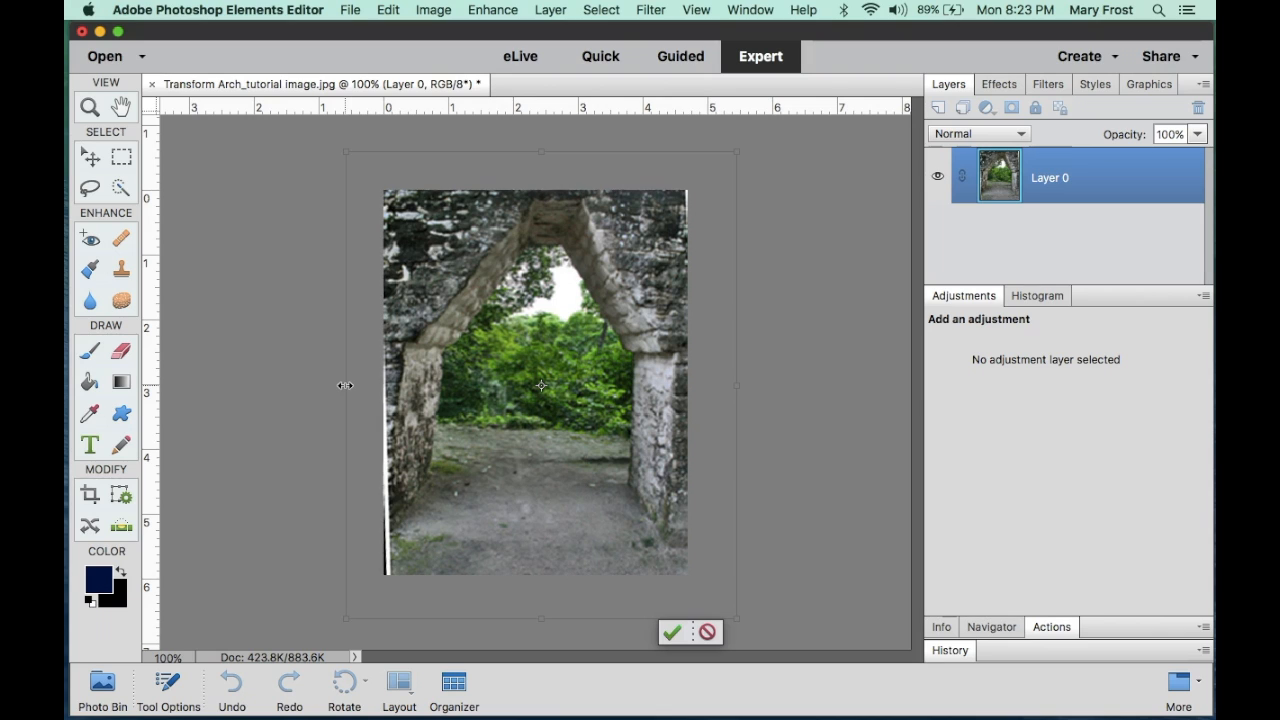
drag(344, 385, 337, 384)
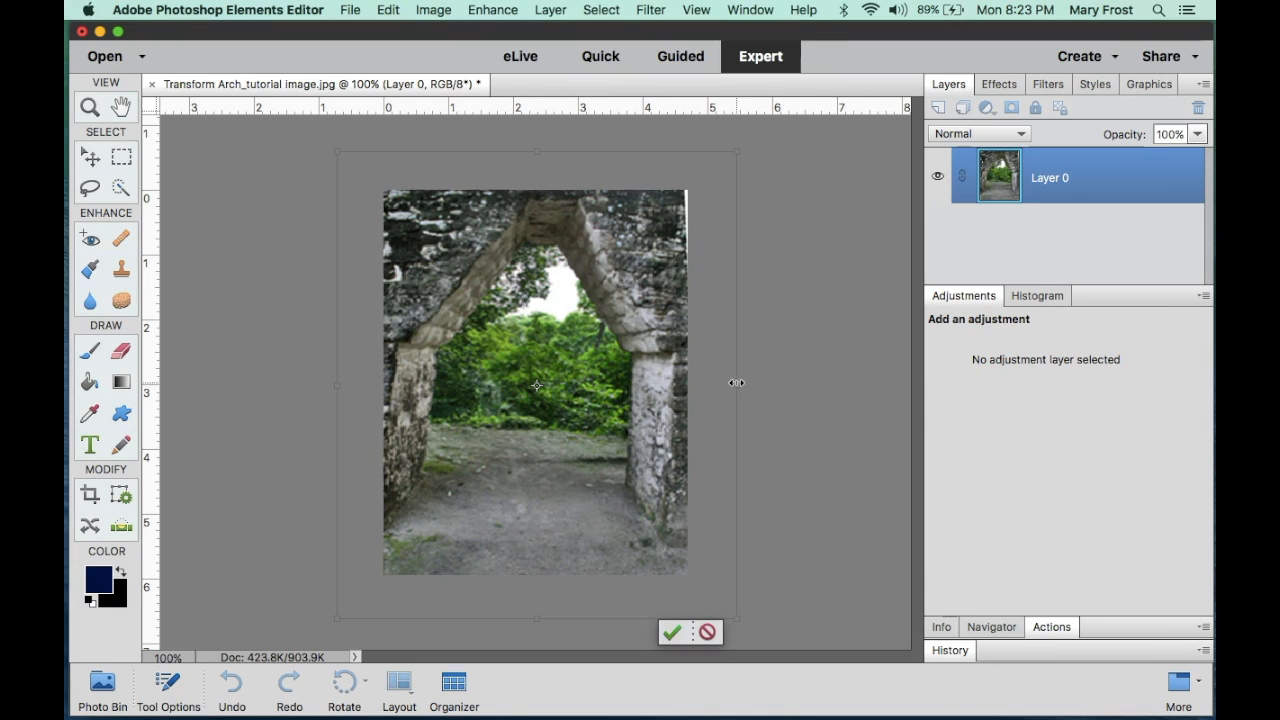
drag(736, 383, 743, 382)
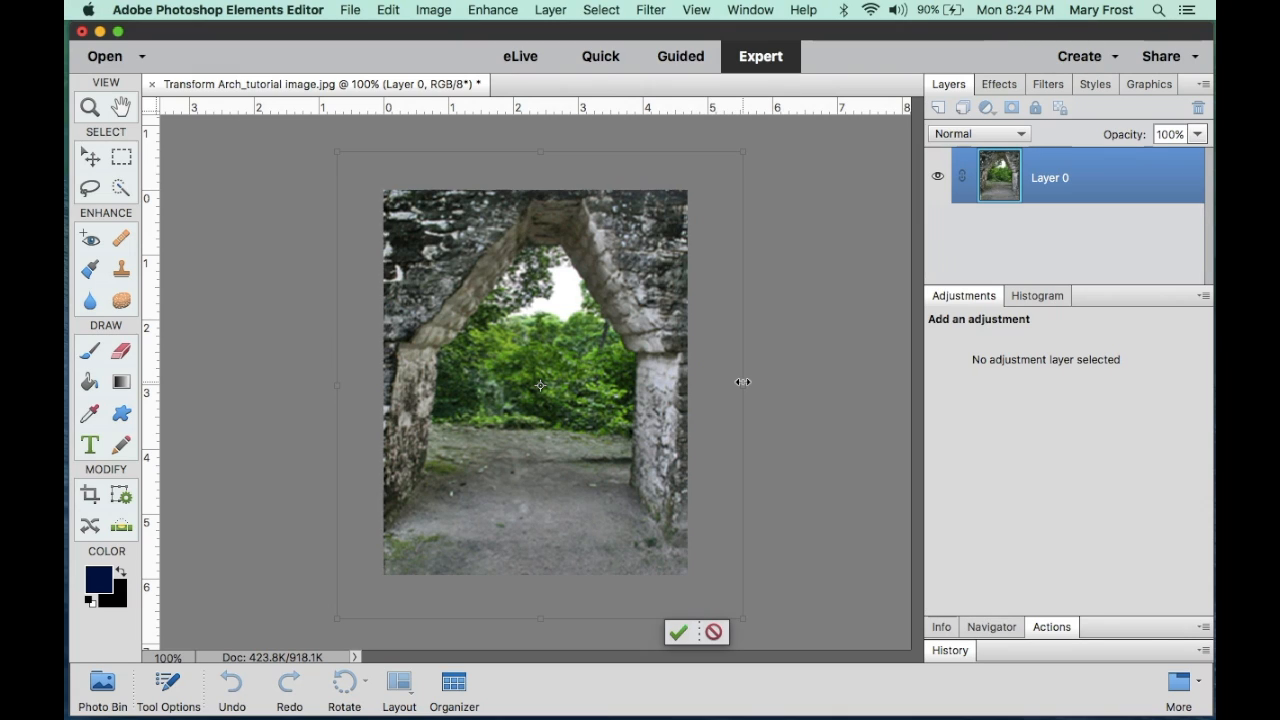
click(677, 633)
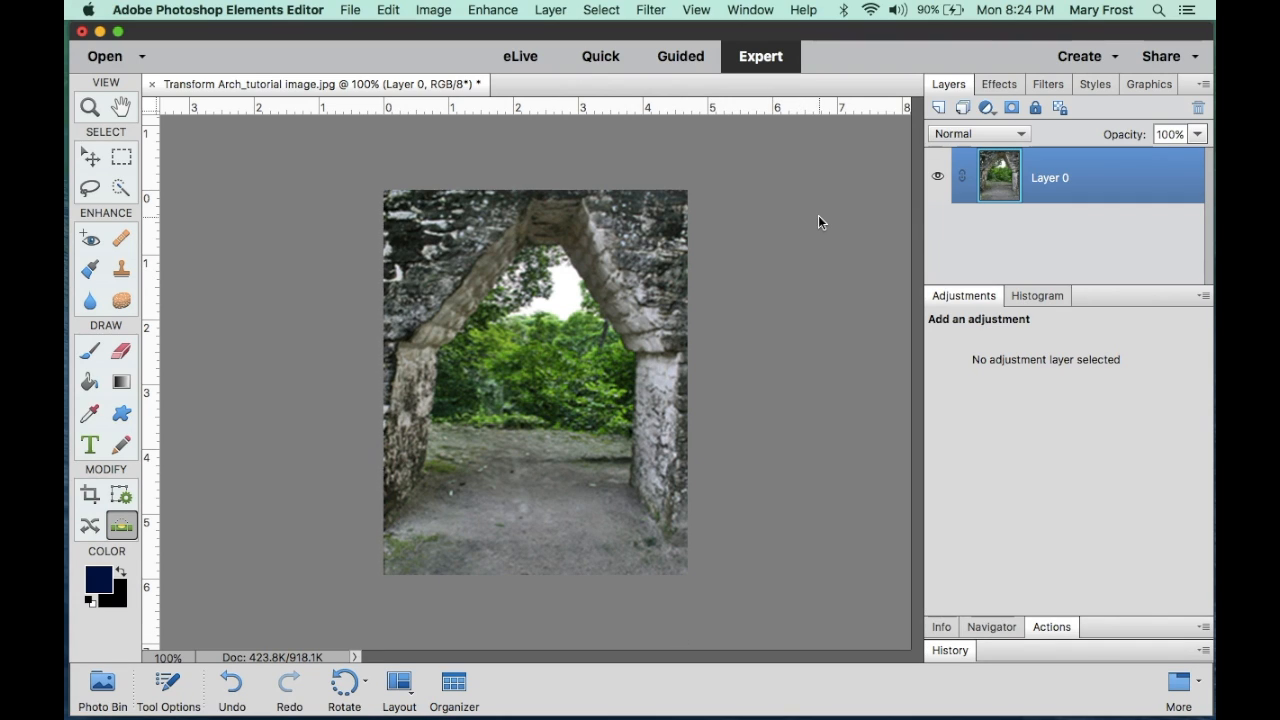
Close the arch image without saving its changes and browse to the "transform practice images" folder for opening a file
click(152, 85)
click(574, 273)
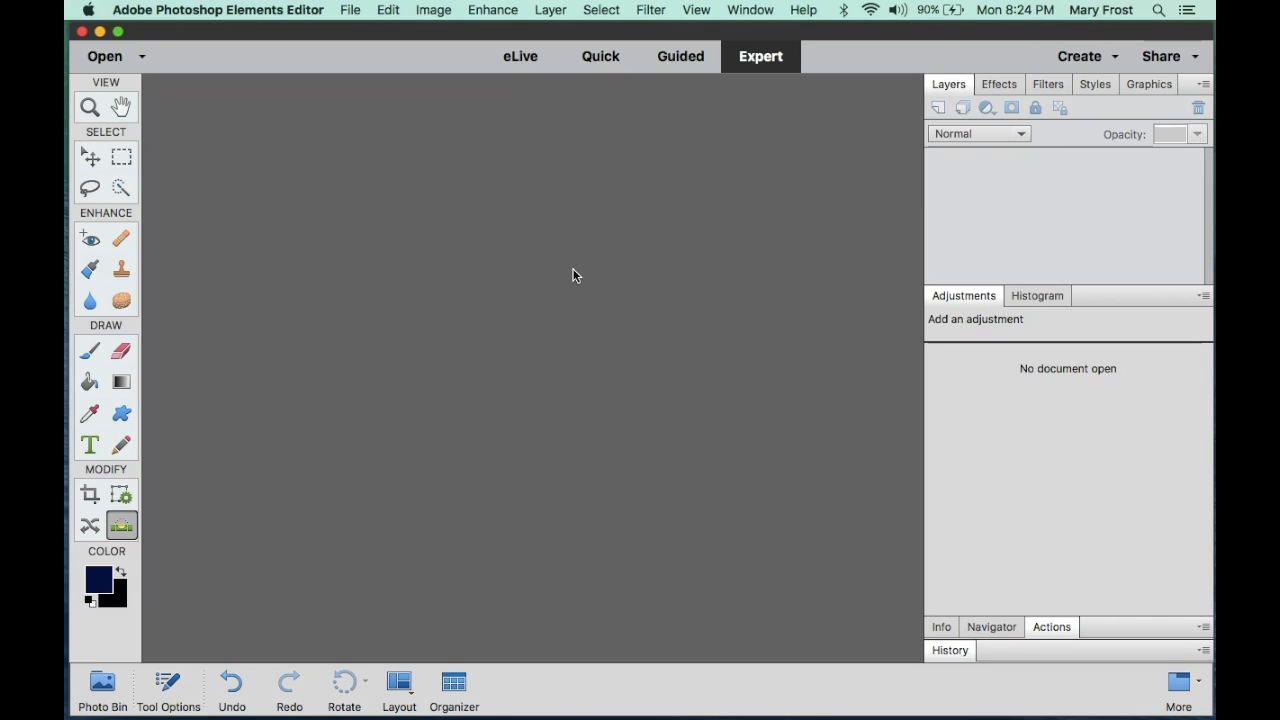
click(350, 11)
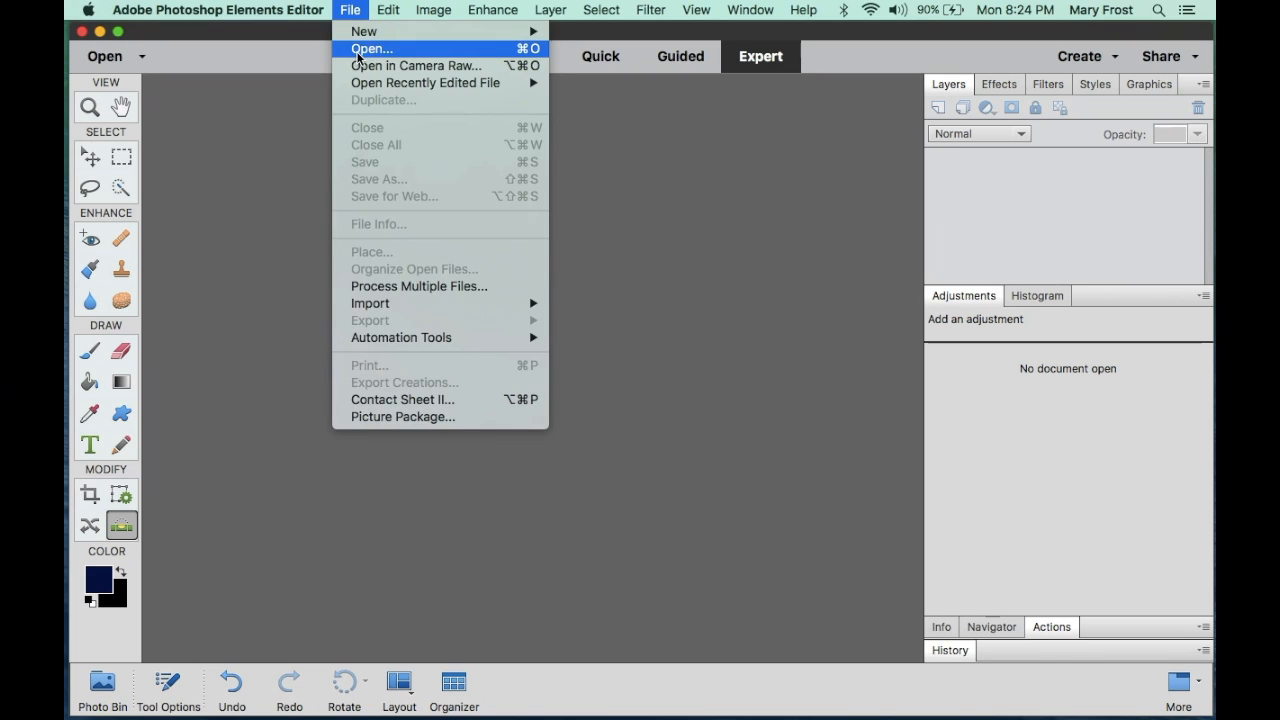
click(356, 50)
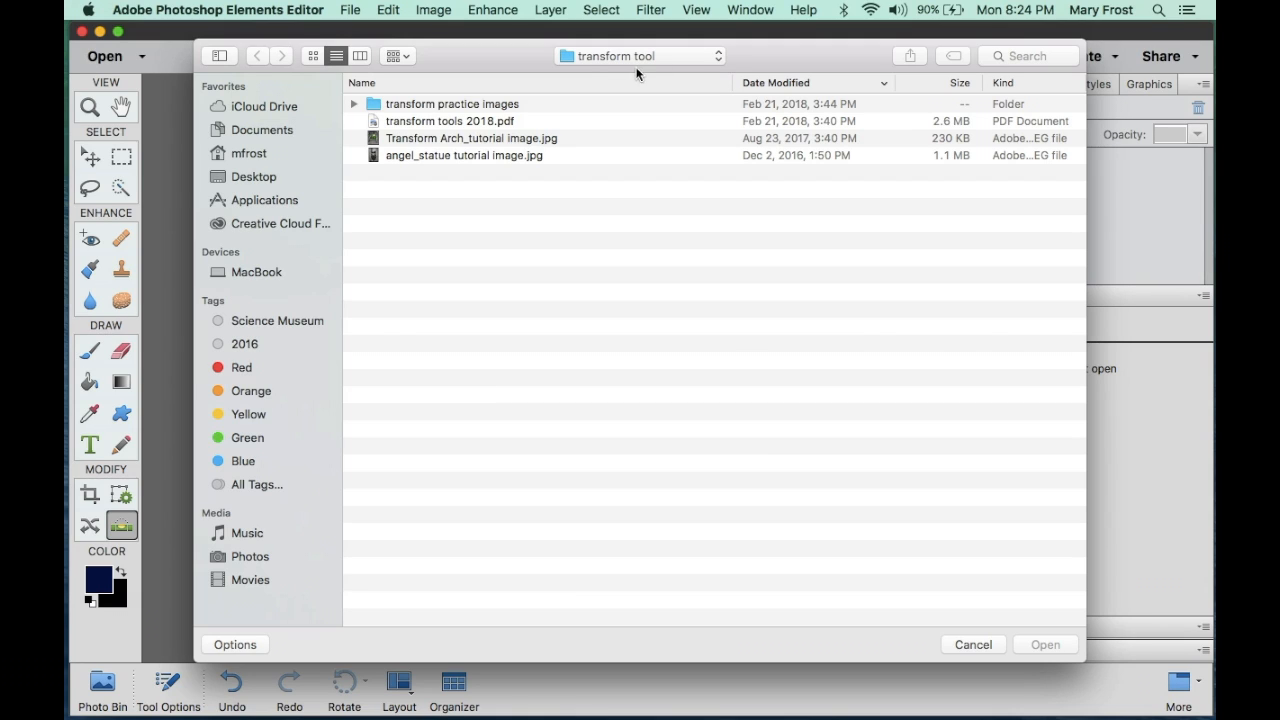
double_click(370, 105)
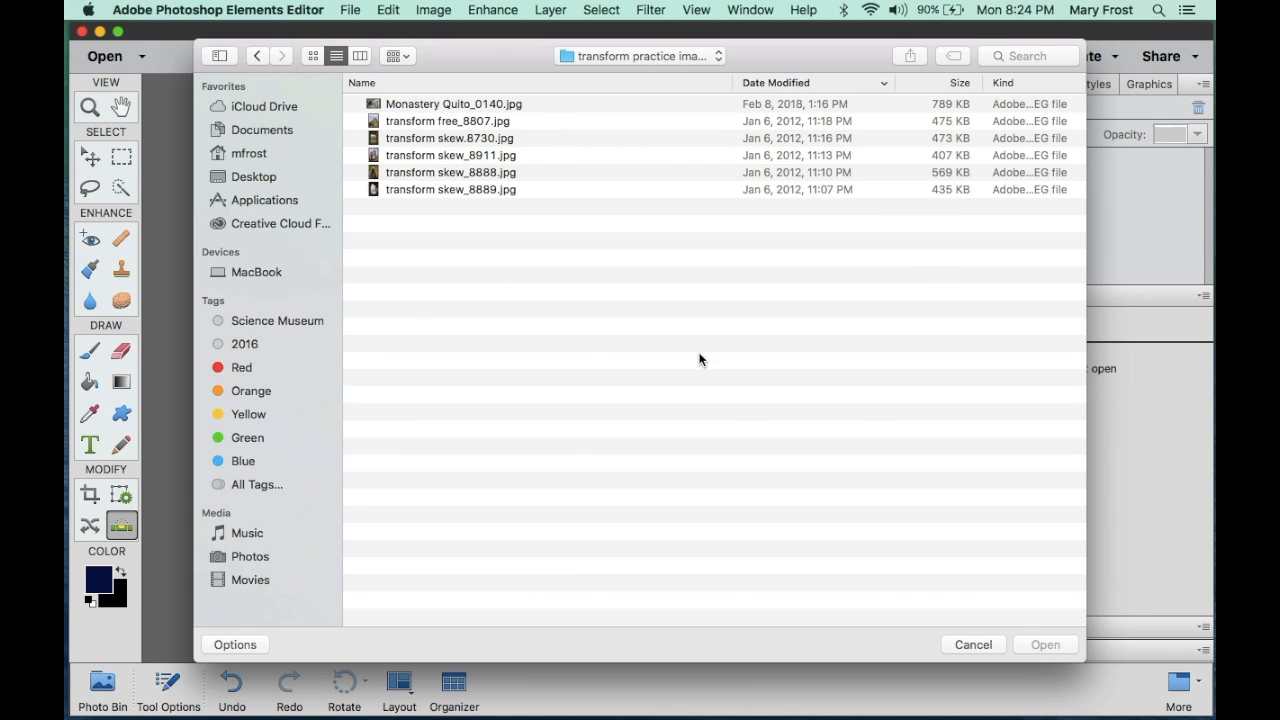